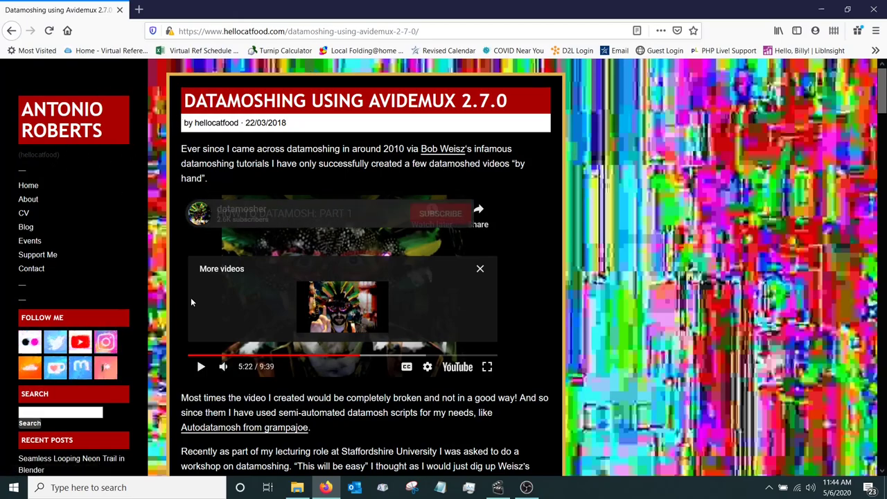
- Scroll through the hellocatfood Avidemux 2.7.0 datamoshing tutorial and back to its top
scroll(190, 297, "down", 3)
scroll(191, 297, "down", 6)
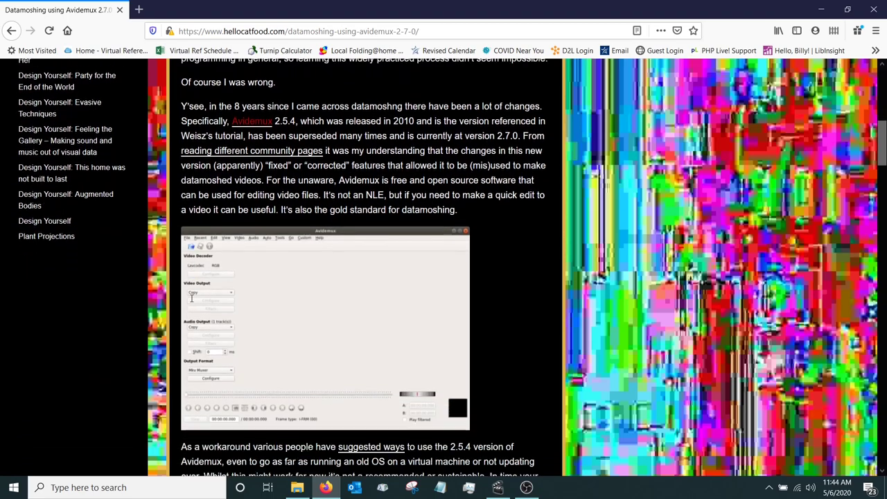
scroll(274, 217, "down", 1)
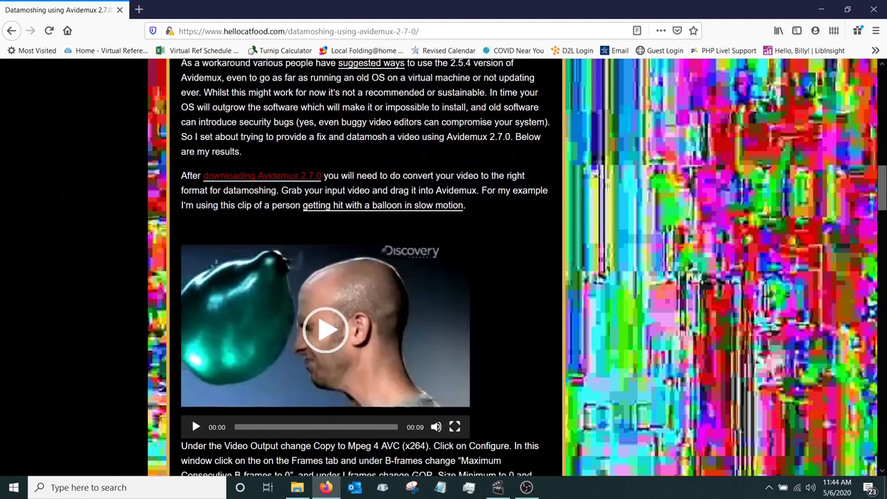
scroll(514, 302, "down", 5)
scroll(513, 303, "up", 15)
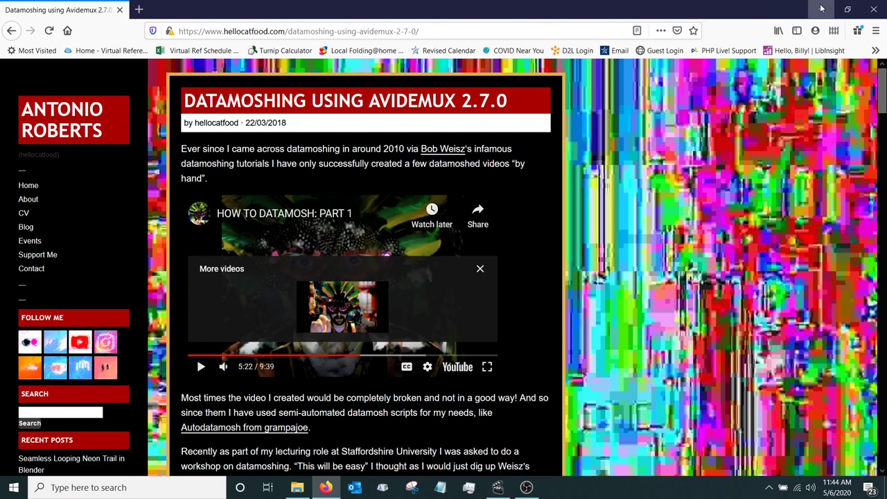
- Close the Firefox tutorial window to reveal the empty Avidemux window
left_click(874, 10)
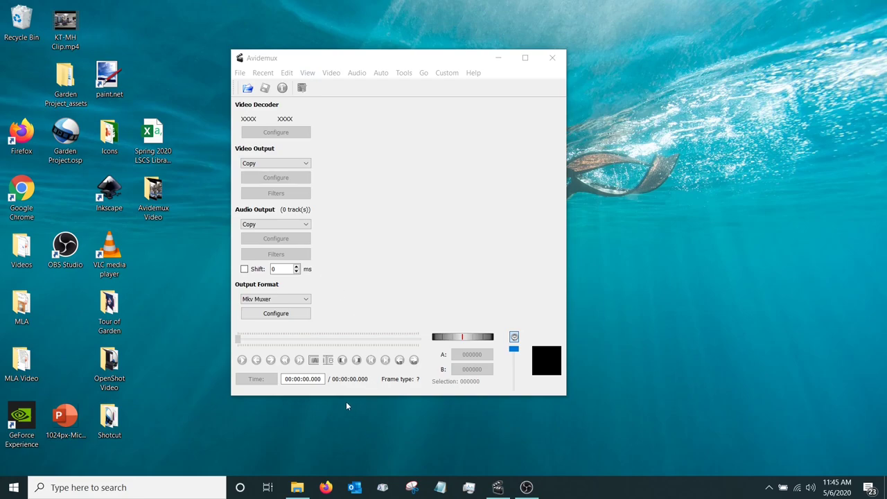
left_click(296, 488)
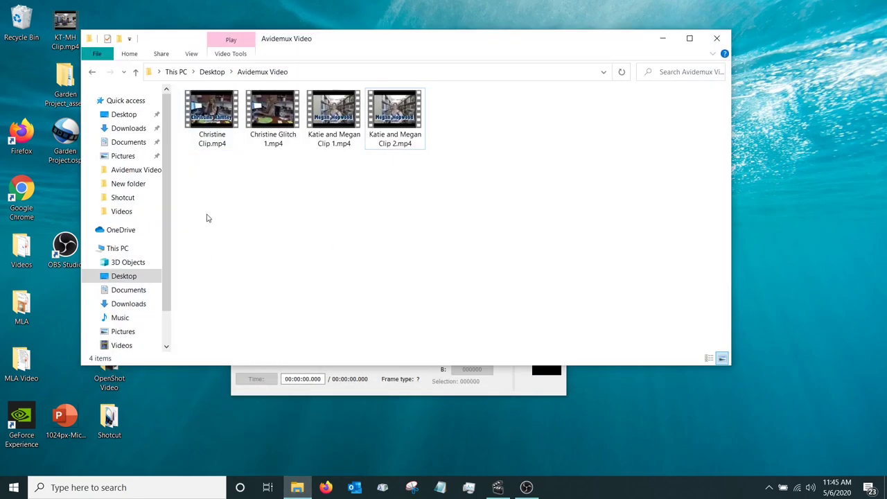
double_click(214, 119)
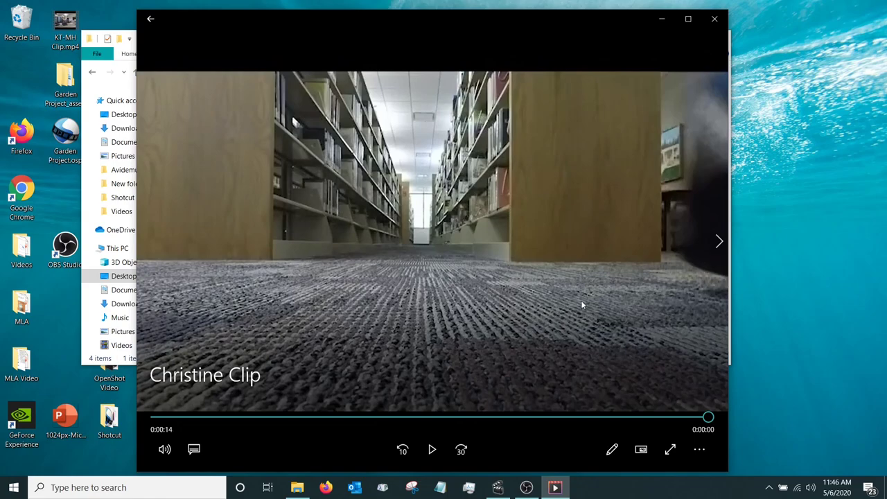
left_click_drag(342, 417, 216, 417)
left_click(432, 449)
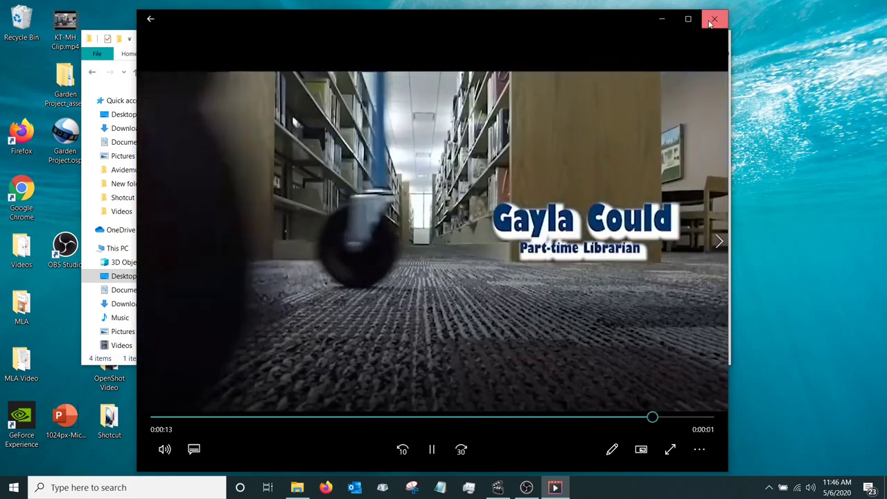
left_click(710, 22)
left_click(401, 208)
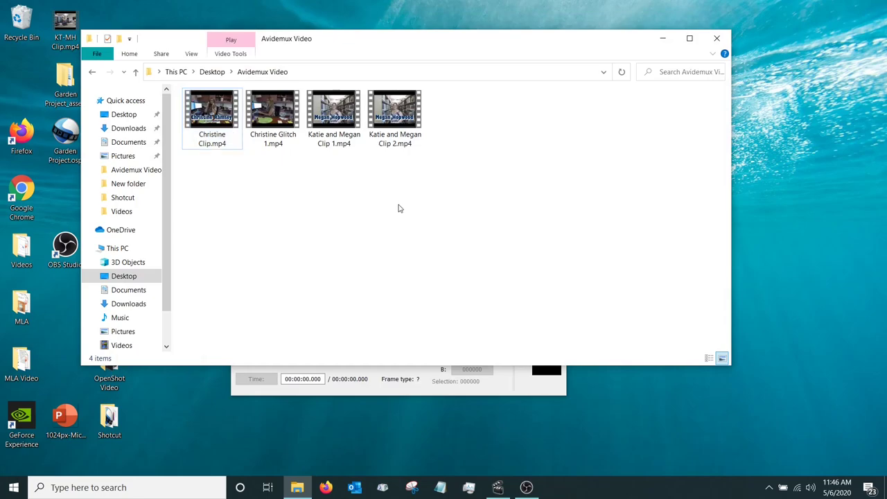
double_click(289, 104)
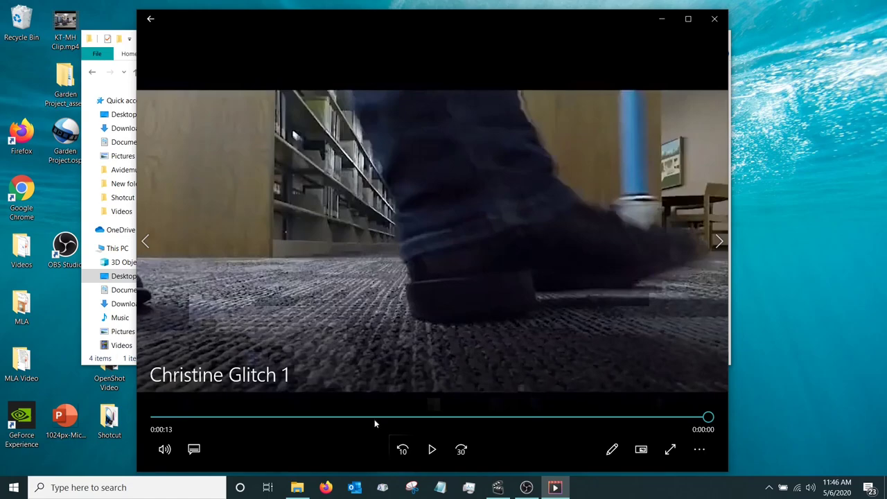
left_click(353, 417)
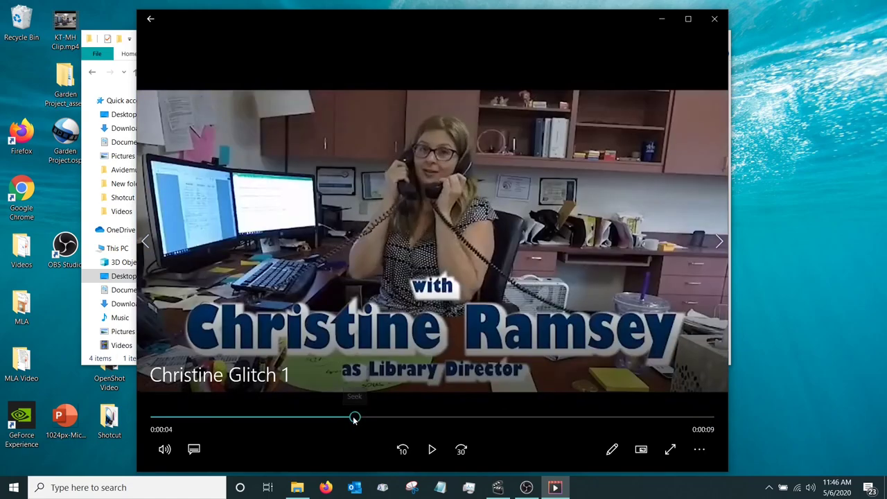
left_click(428, 449)
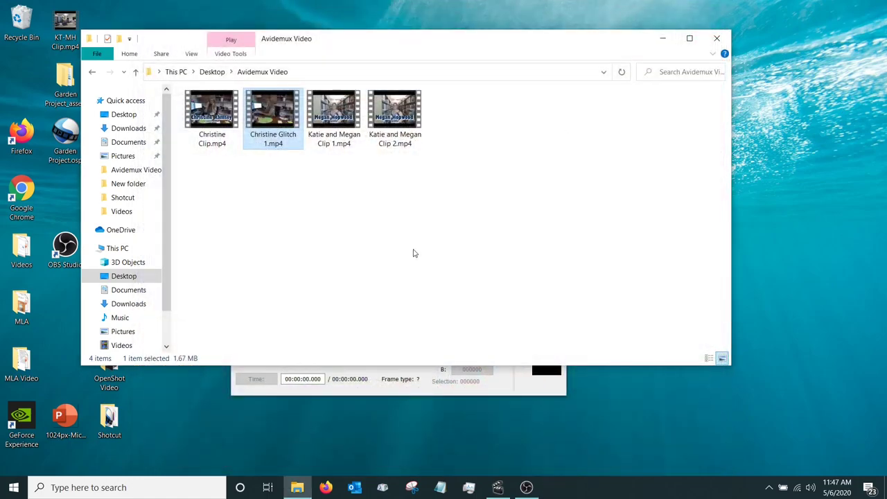
- Play Katie and Megan Clip 1.mp4 in Movies & TV, then bring empty Avidemux forward
double_click(339, 110)
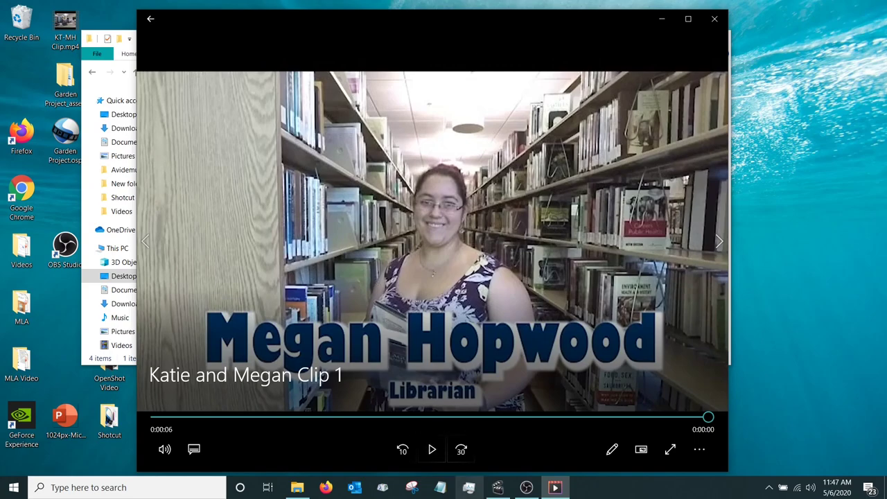
mouse_move(503, 487)
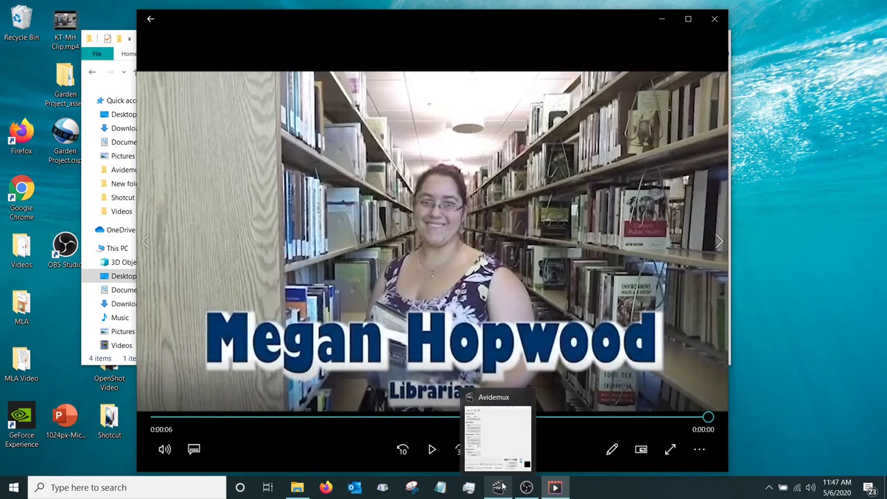
left_click(501, 487)
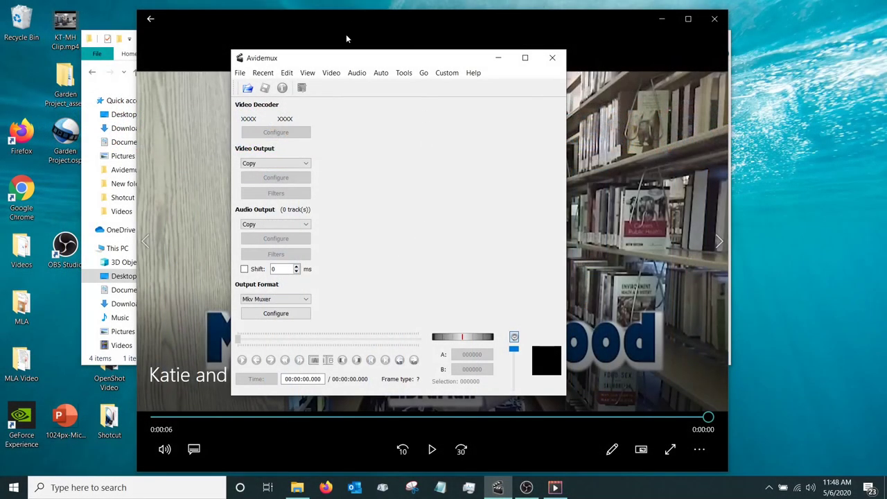
- Nudge Avidemux aside, close the player, and play Katie and Megan Clip 2.mp4
left_click_drag(358, 58, 412, 72)
left_click(227, 45)
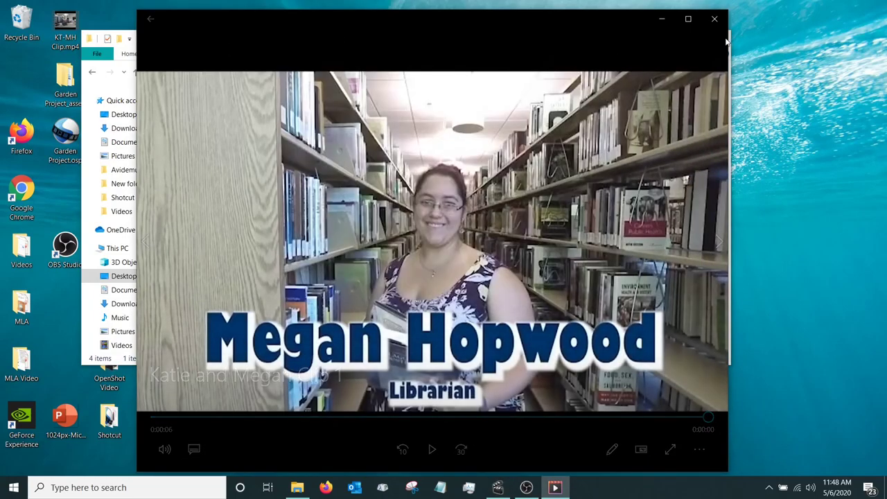
left_click(715, 19)
left_click(240, 221)
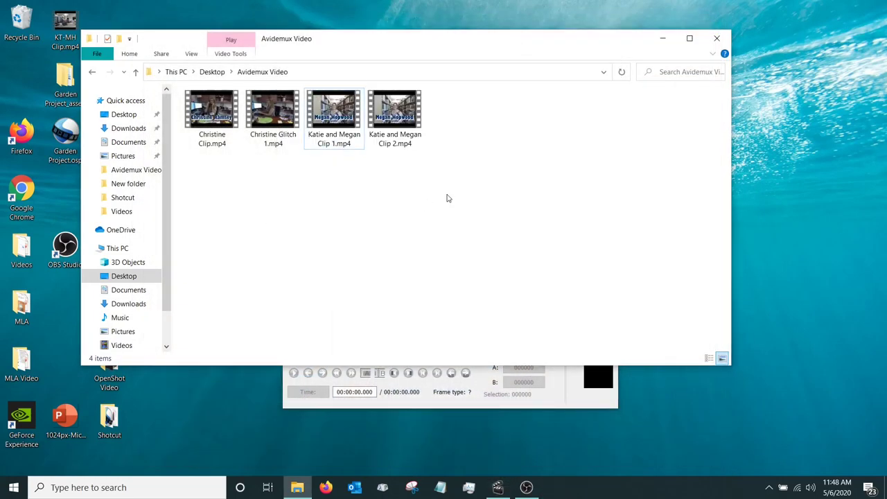
left_click(379, 118)
double_click(379, 118)
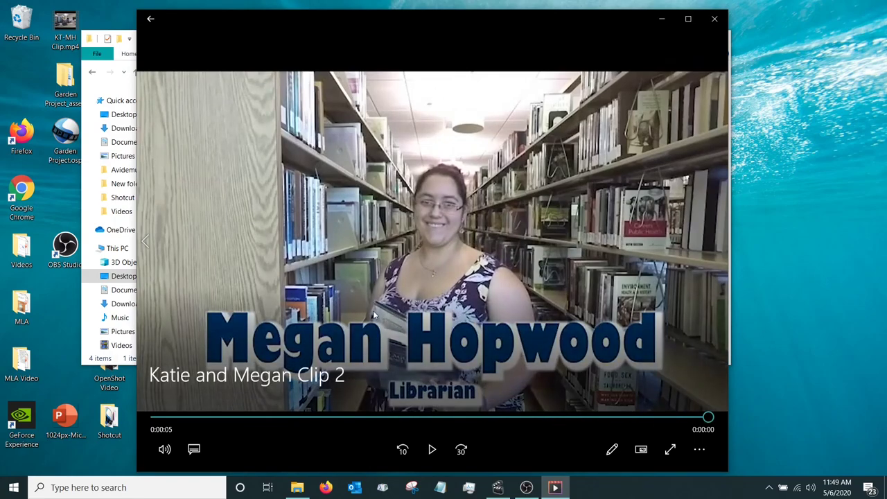
- Replay Clip 1 for comparison, then close the player and select Clip 2
left_click(720, 17)
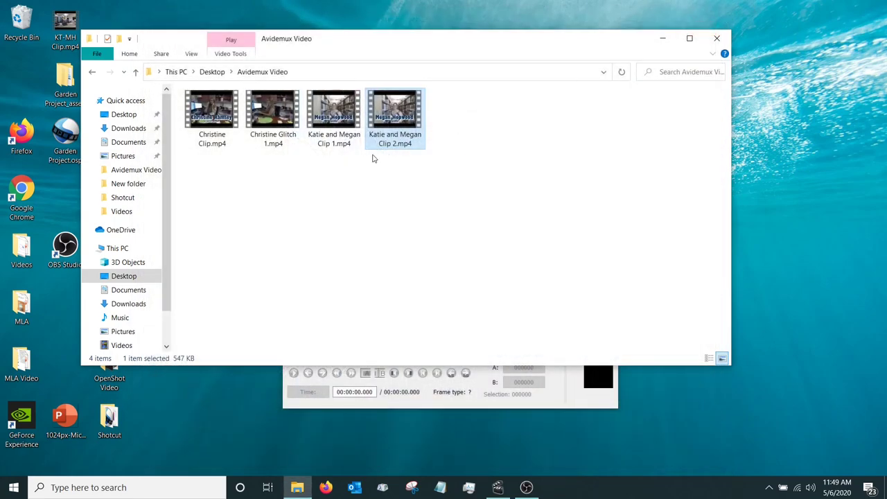
left_click(348, 159)
double_click(346, 142)
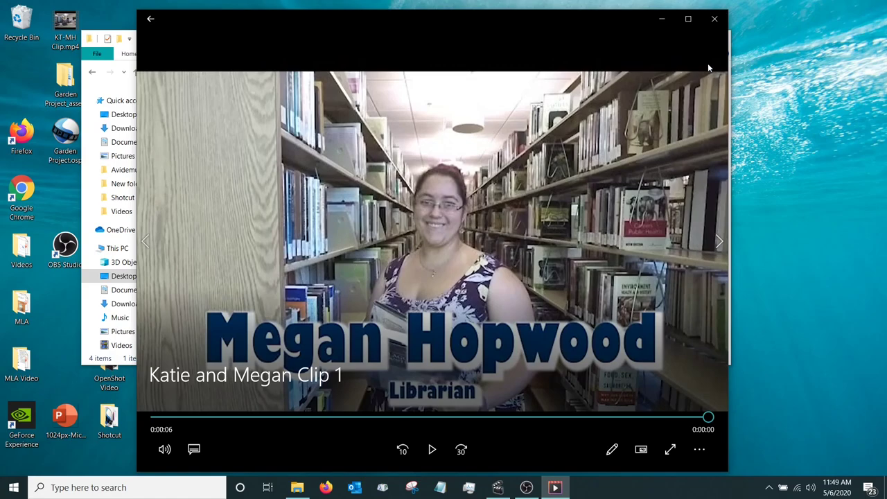
left_click(705, 25)
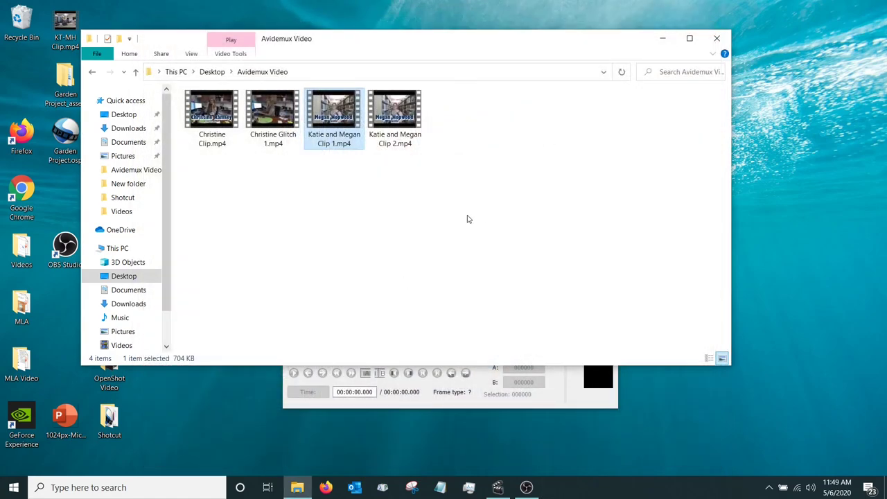
left_click(399, 112)
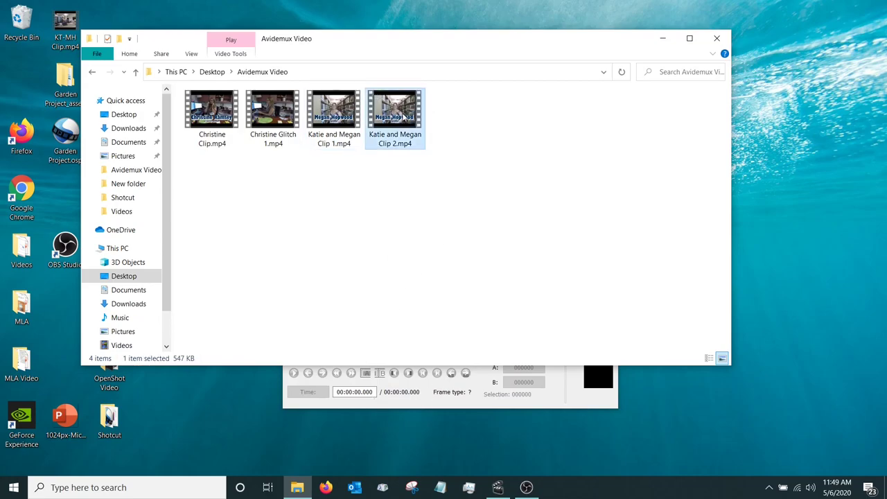
- Load Katie and Megan Clip 2.mp4 from Desktop > Avidemux Video into Avidemux
left_click(423, 406)
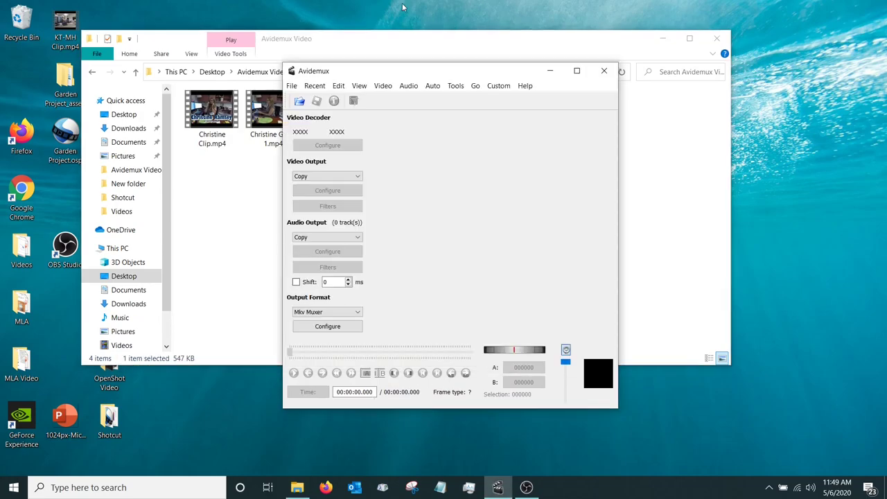
left_click(299, 102)
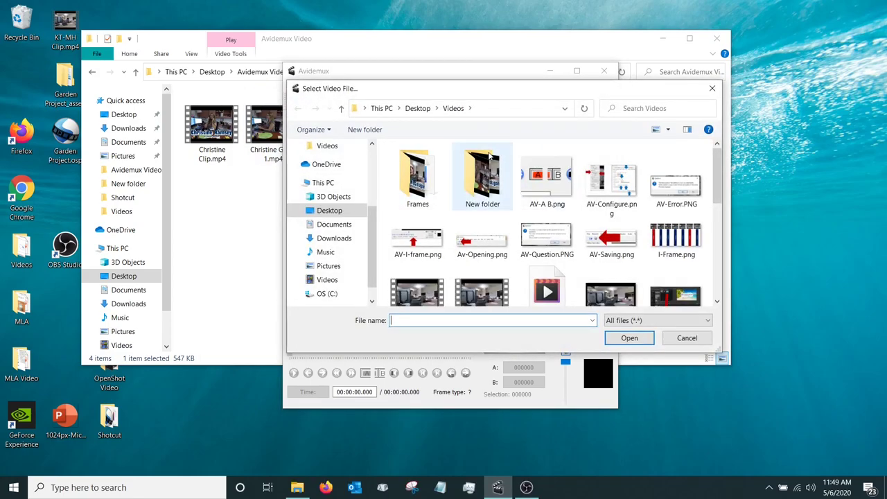
left_click(326, 213)
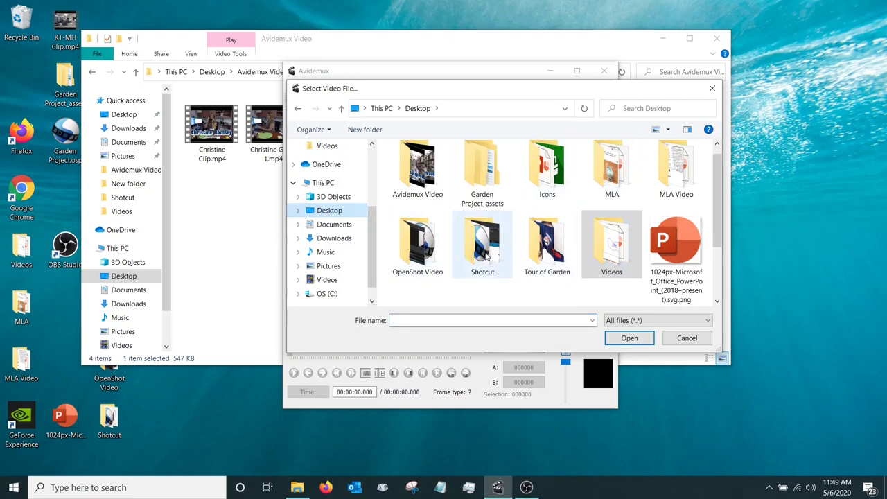
double_click(420, 181)
double_click(629, 193)
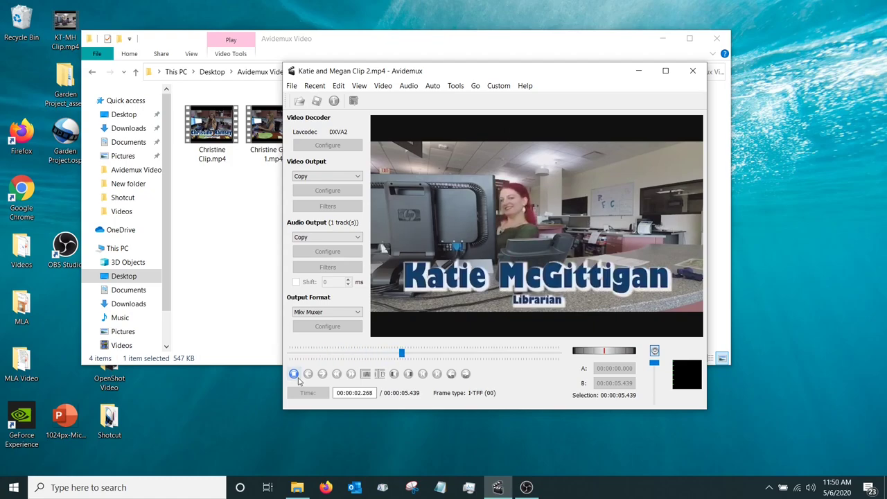
- Stop playback, shift the editor left, and rewind to the opening I-frame at 0.033 s
left_click(296, 376)
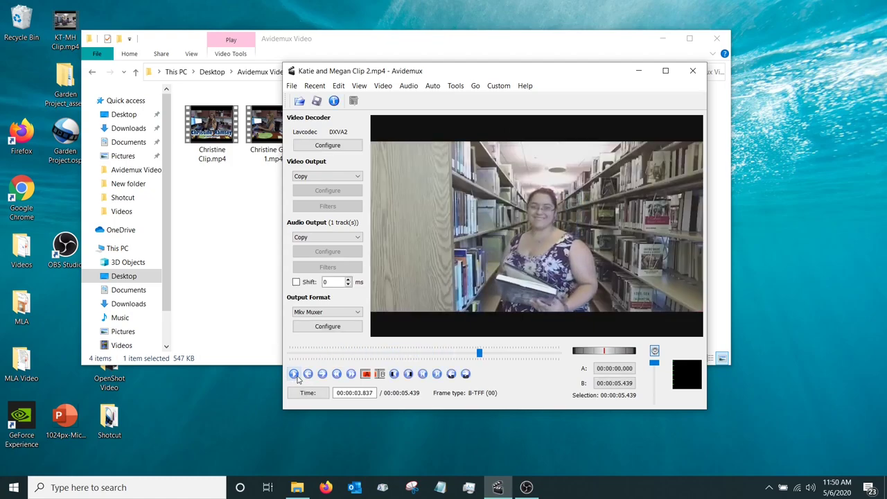
left_click_drag(477, 77, 409, 82)
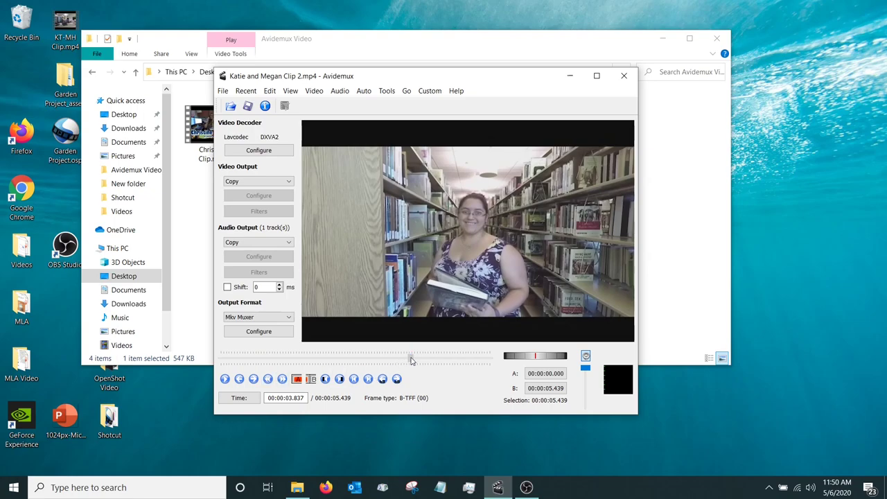
left_click_drag(410, 359, 319, 358)
left_click(318, 360)
left_click_drag(315, 365, 208, 368)
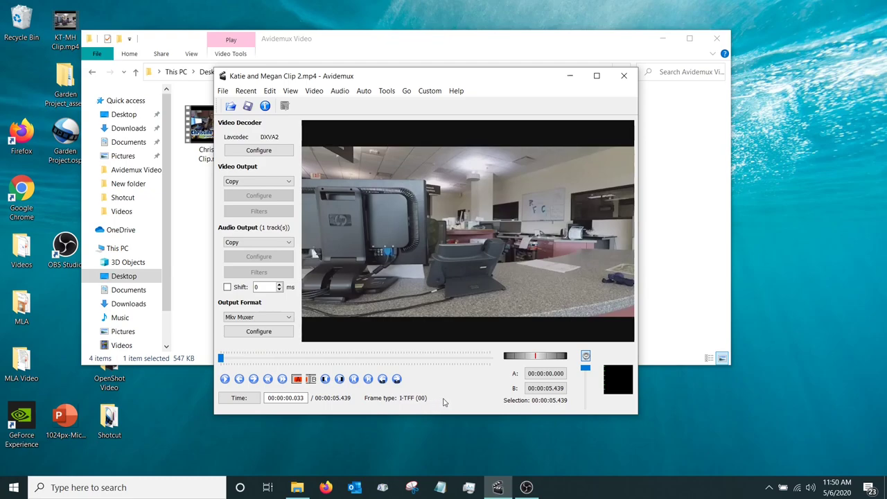
key("space")
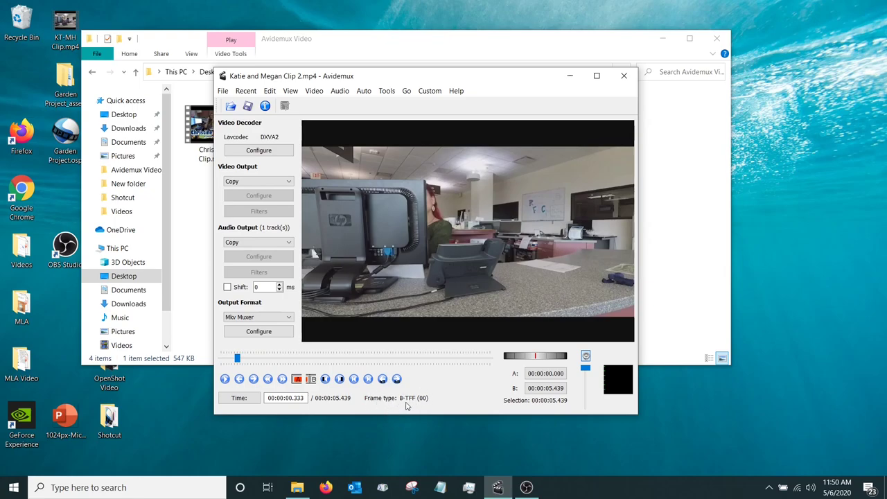
key("Right")
key("Right")
key("Right")
key("Right")
key("Right")
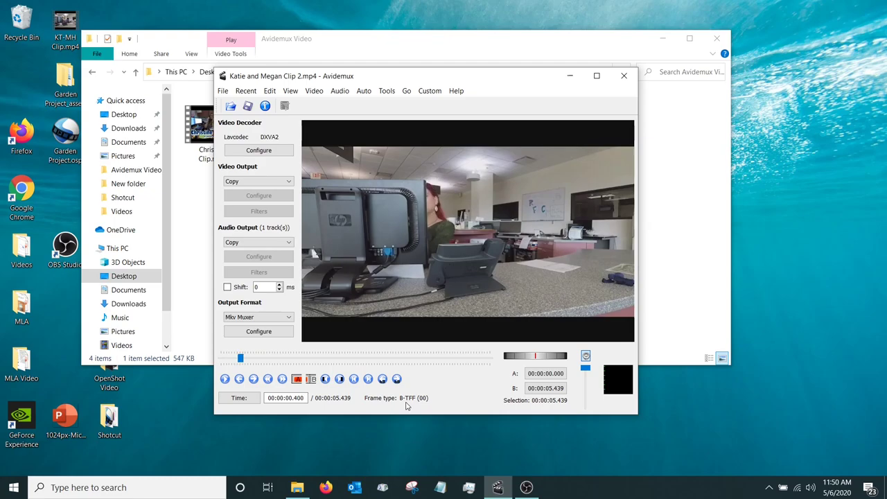
key("space")
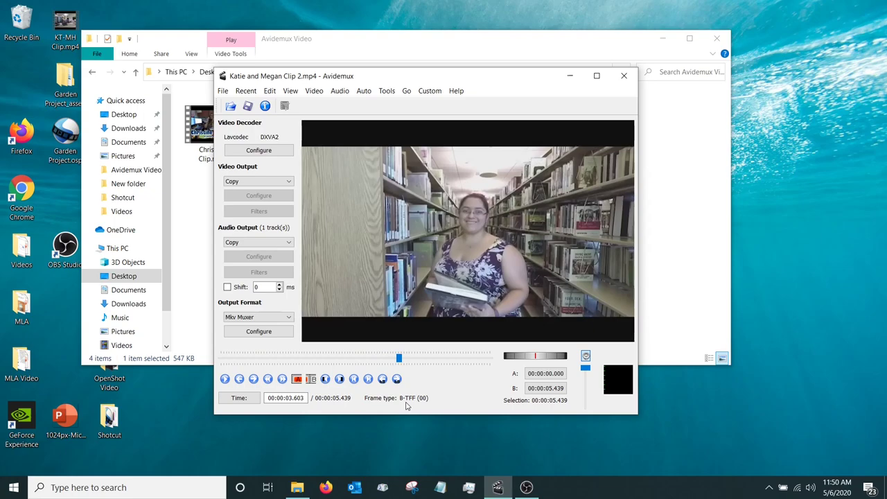
key("Left")
key("Left")
key("Left")
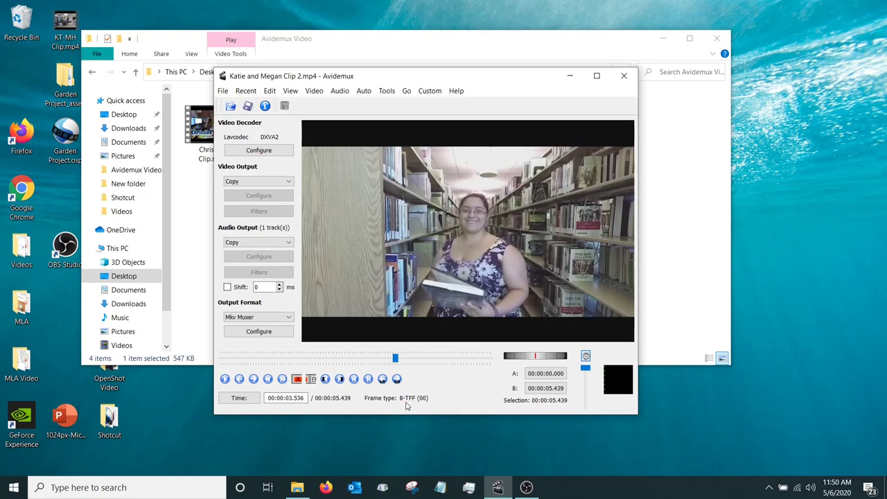
key("Left")
key("Left")
key("Left")
key("Left")
key("Left")
key("Left")
key("Left")
key("Left")
key("Left")
key("Left")
key("Left")
key("Left")
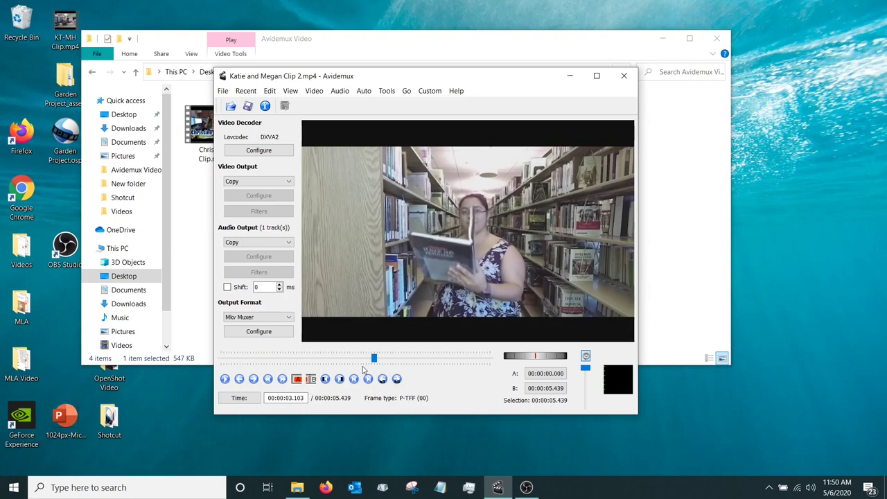
left_click_drag(377, 362, 400, 363)
left_click(226, 379)
left_click(359, 363)
key("Home")
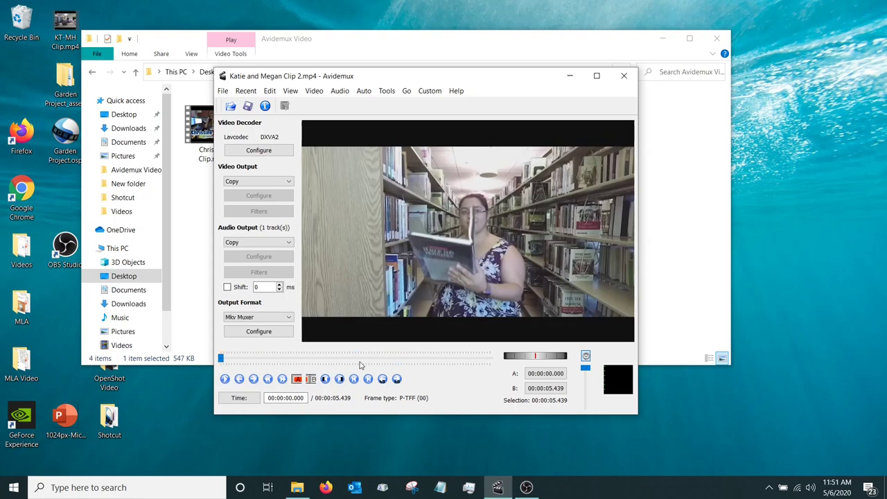
- Choose Mpeg4 AVC (x264) video output and set its maximum GOP size to 9
left_click(288, 182)
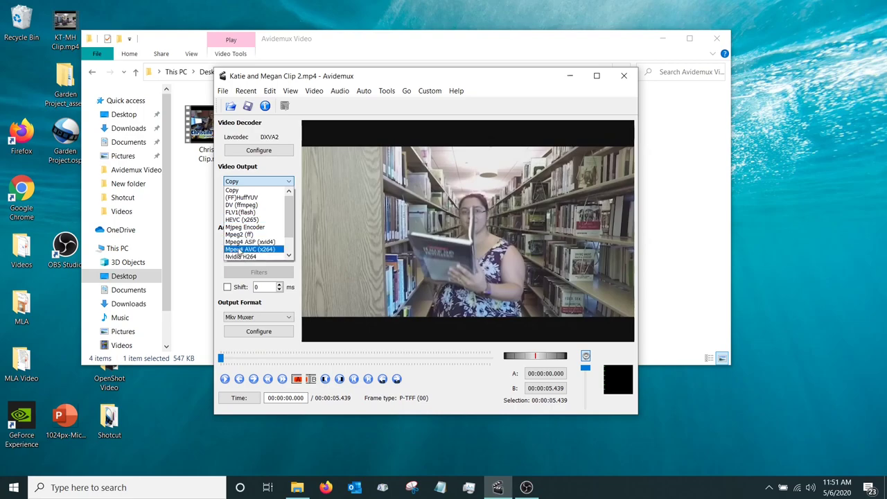
left_click(239, 249)
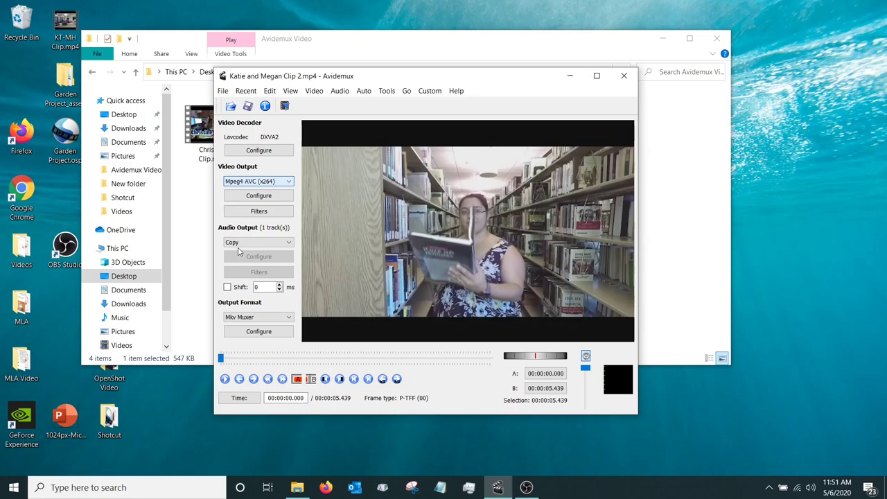
left_click(239, 198)
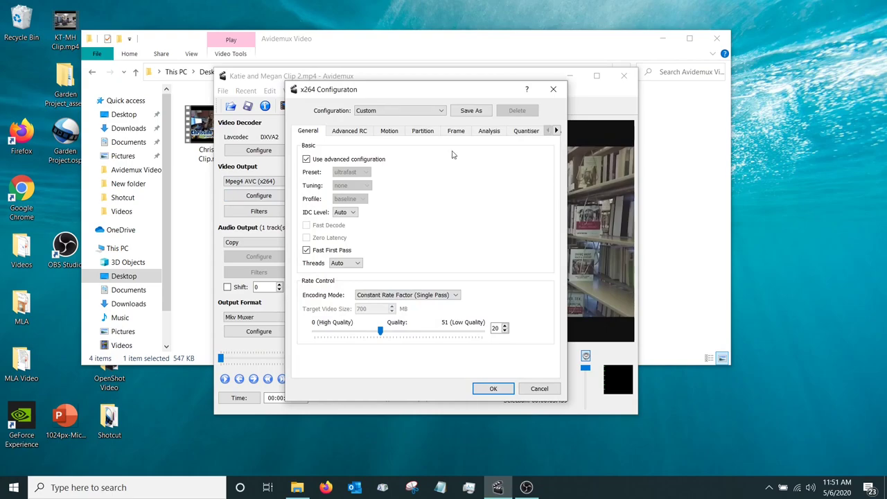
left_click(456, 134)
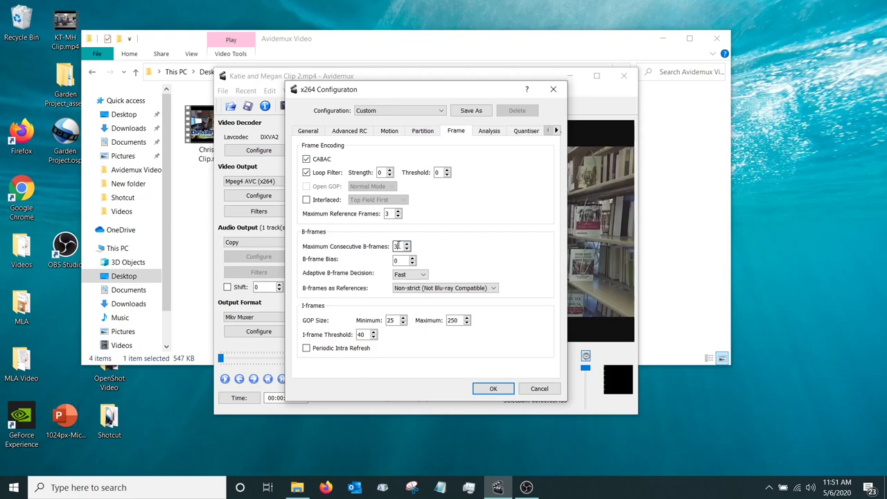
left_click_drag(398, 246, 354, 251)
left_click_drag(396, 320, 367, 321)
left_click_drag(456, 320, 445, 323)
type("999")
left_click(486, 389)
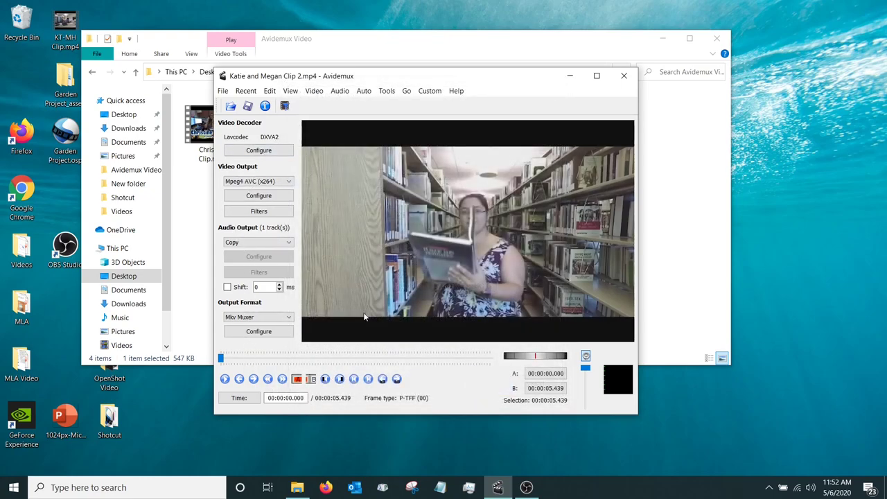
- Save the video as Katie and Megan Clip 2.mkv in Avidemux Video, dismissing the messages
left_click(248, 106)
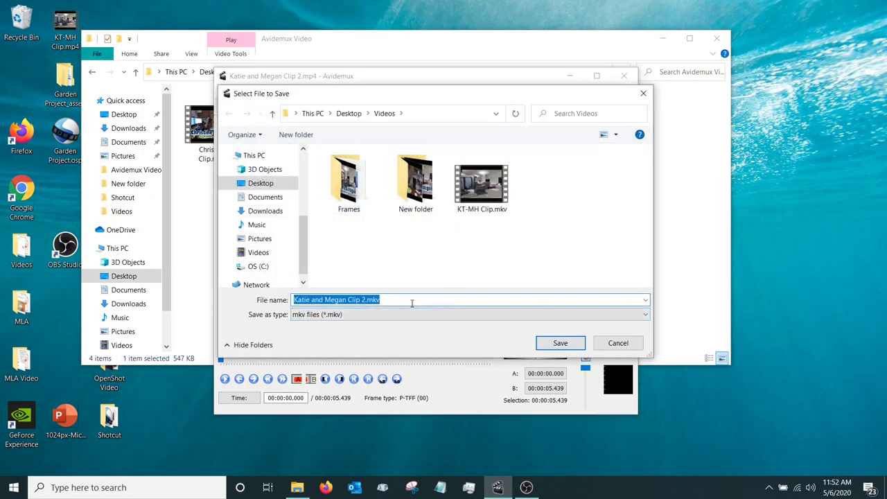
left_click(355, 113)
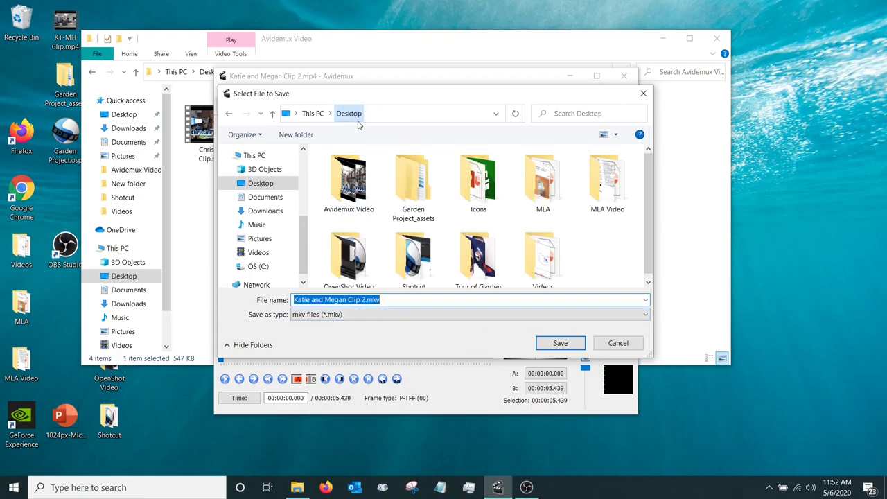
double_click(370, 171)
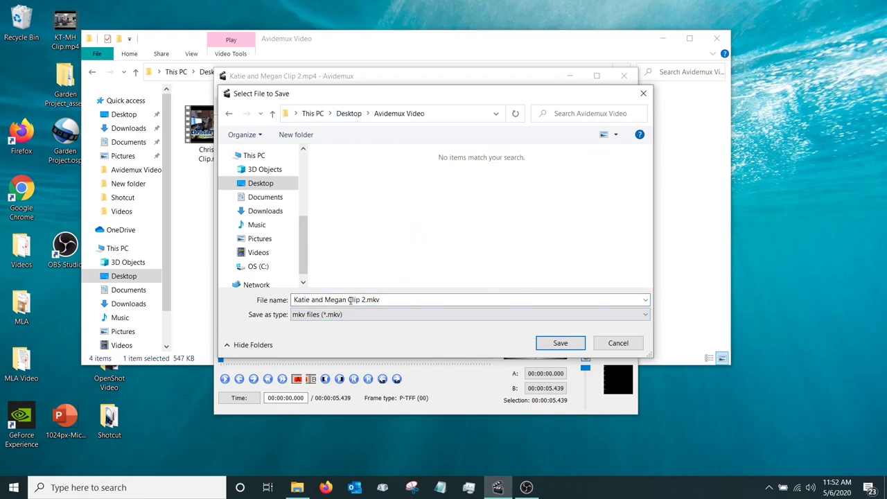
left_click(485, 316)
left_click(484, 323)
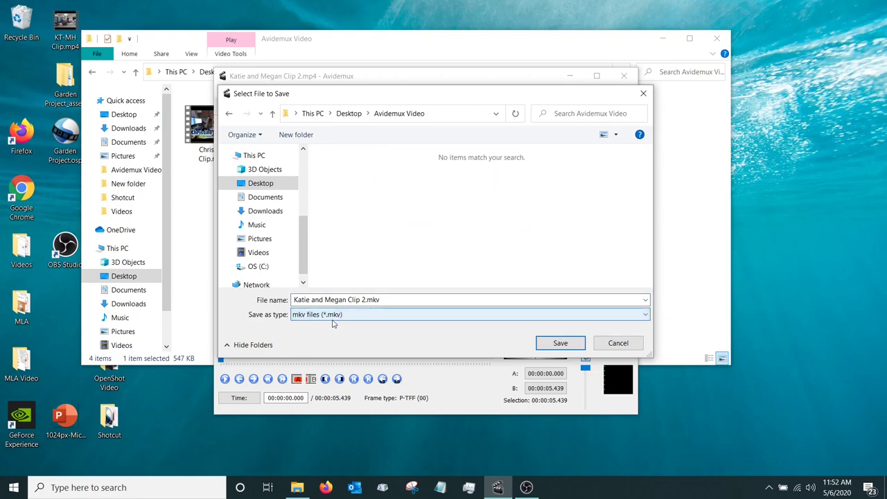
left_click(561, 343)
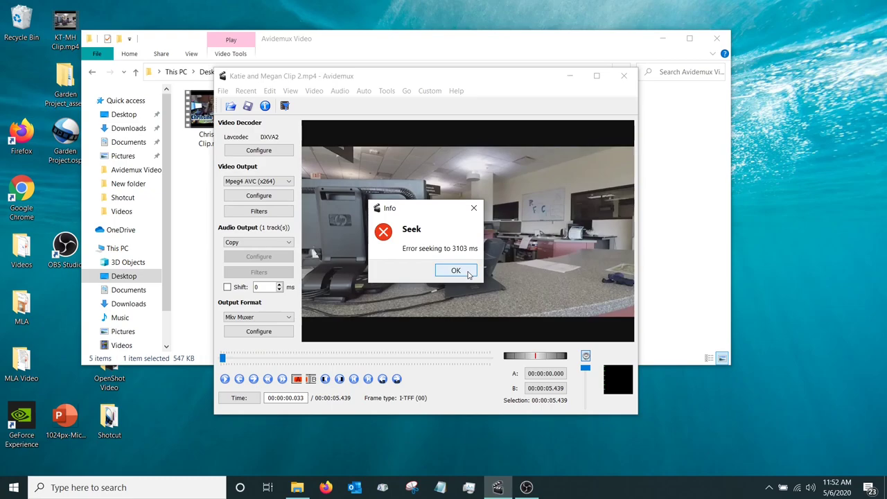
left_click(467, 274)
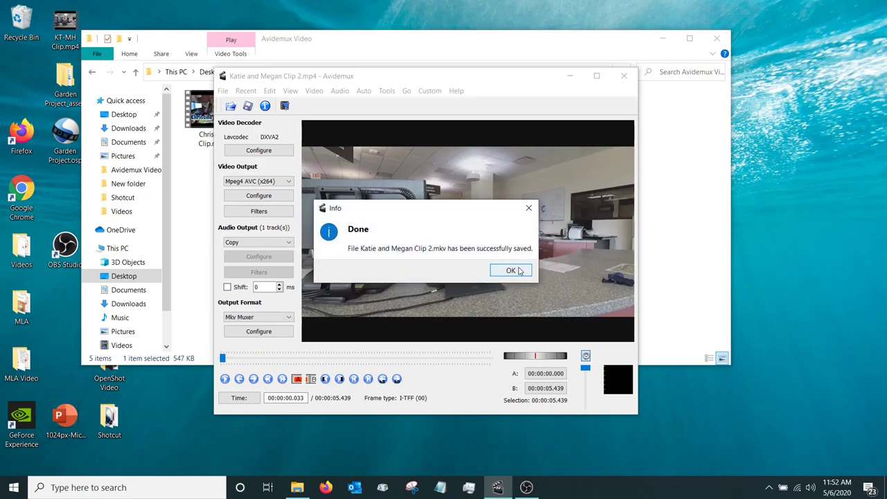
left_click(518, 270)
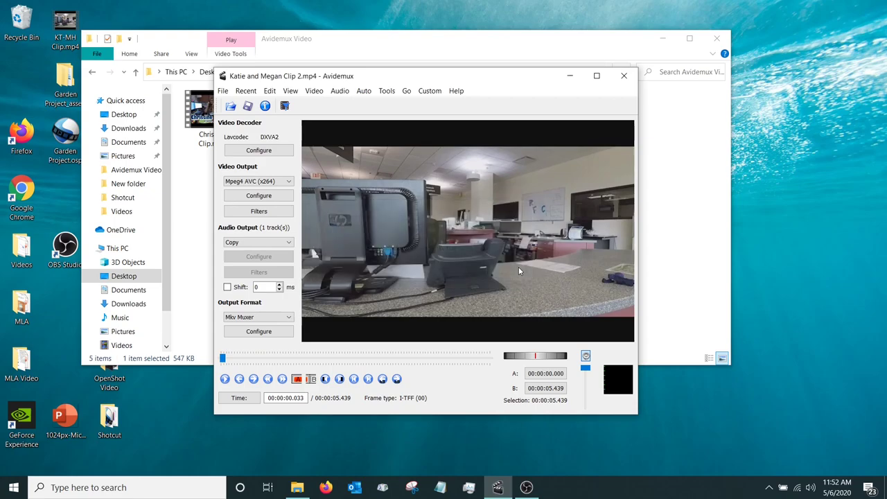
- Close Avidemux, clear the folder selection, and relaunch Avidemux by searching 'av'
left_click(625, 76)
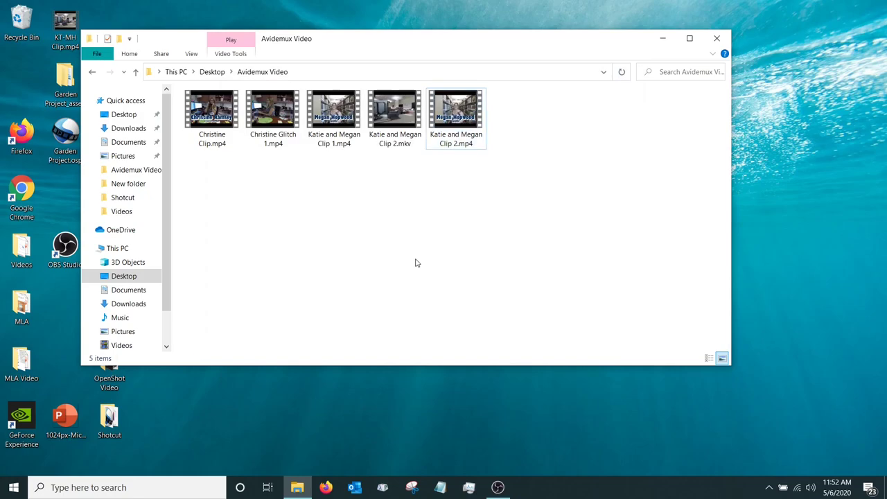
left_click(388, 167)
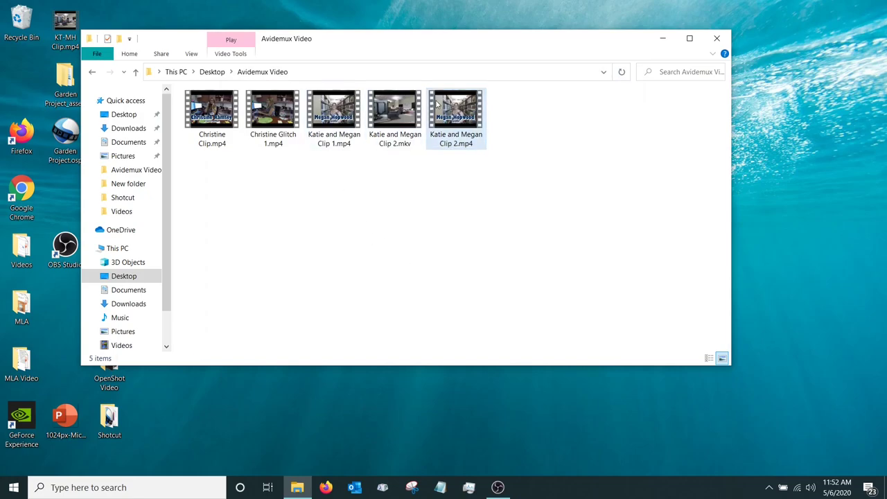
left_click(157, 489)
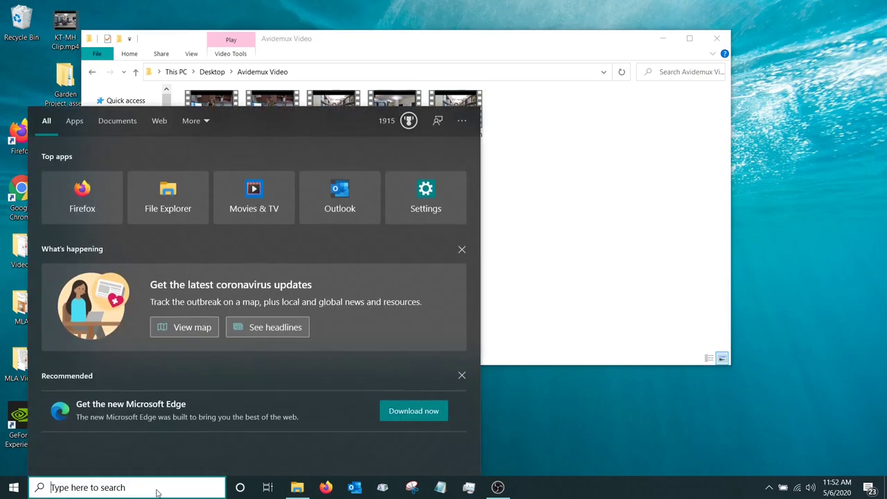
type("av")
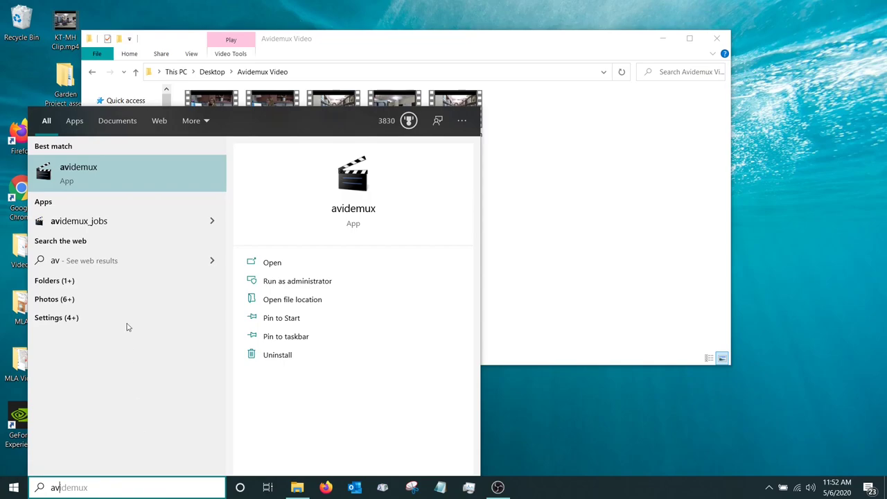
left_click(135, 161)
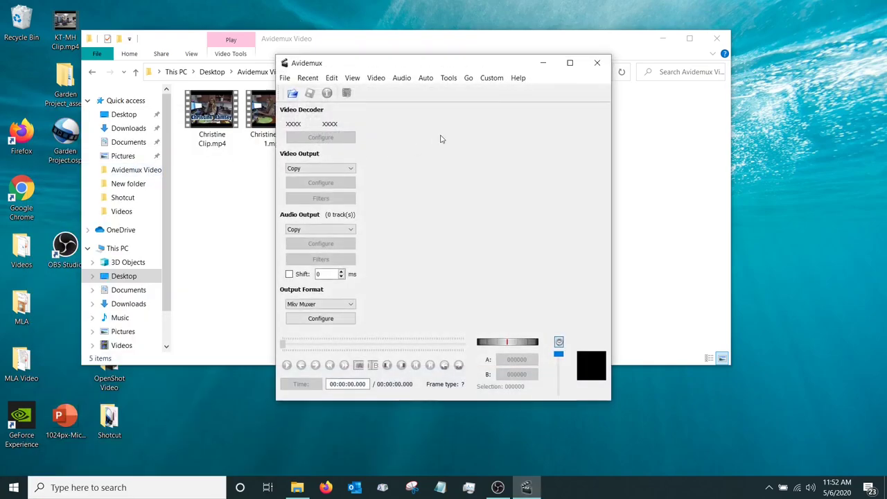
- Load Katie and Megan Clip 2.mkv and play it from the beginning
left_click(293, 95)
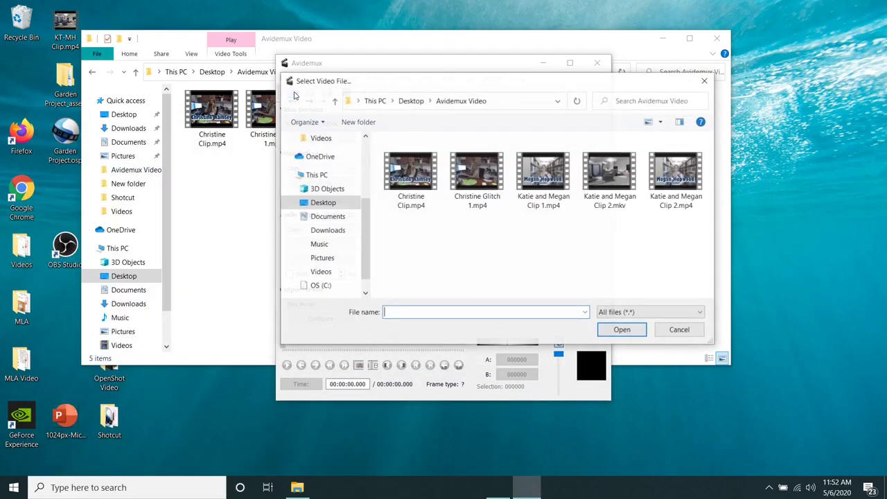
double_click(614, 151)
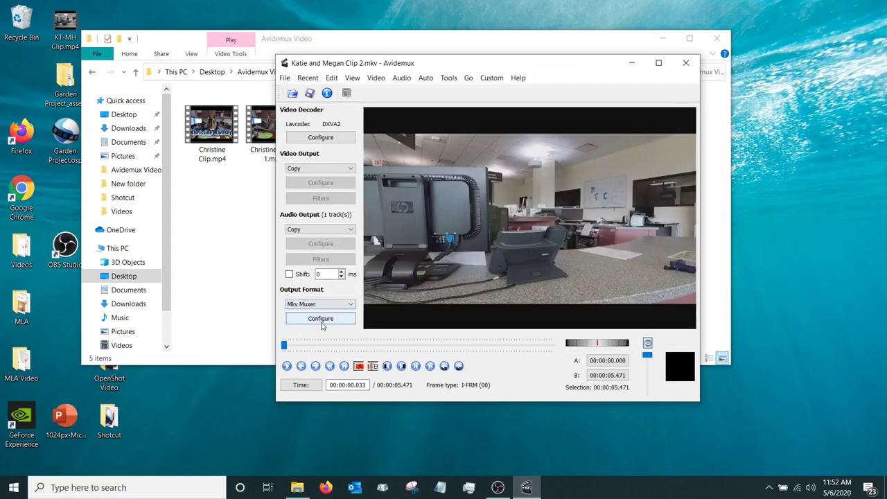
key("space")
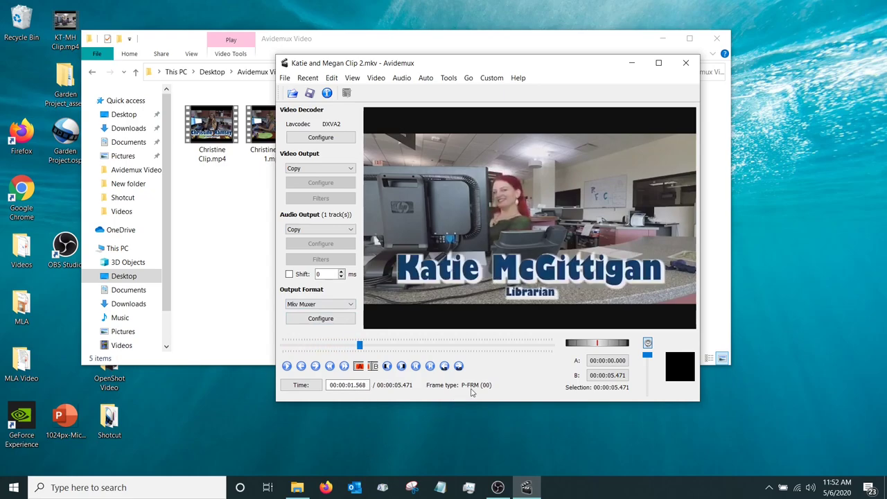
key("Left")
key("Left")
key("Left")
key("Left")
key("Left")
key("Left")
key("Left")
key("Left")
key("Left")
key("Left")
key("Left")
key("Left")
key("Left")
key("Left")
key("Left")
key("Left")
key("Left")
key("Left")
key("Left")
key("Left")
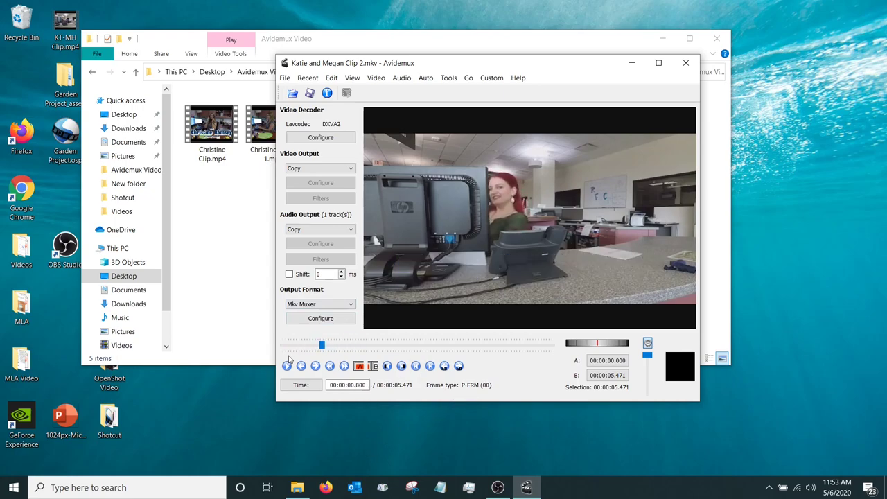
key("space")
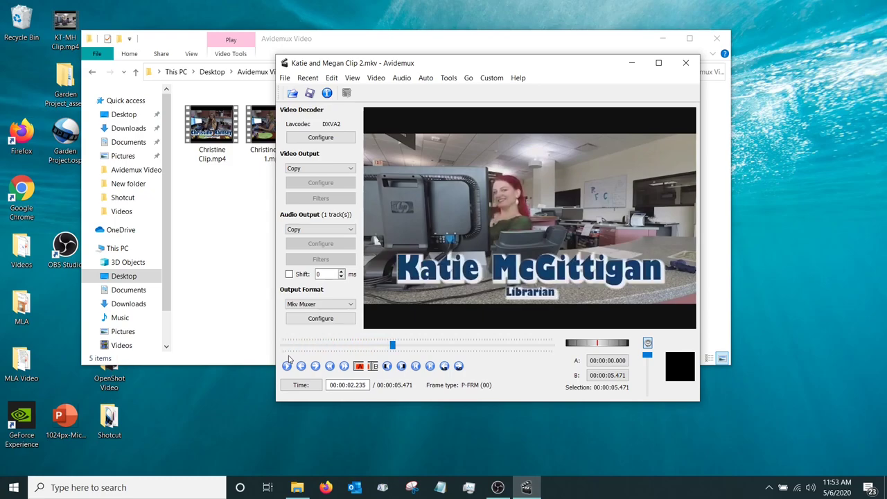
- Step through the frames of the Katie-to-Megan transition, ending around 2.402 s
key("Left")
key("Left")
key("Left")
key("Left")
key("Left")
key("Left")
key("Left")
key("Left")
key("Left")
key("Left")
key("Left")
key("Left")
key("Left")
key("Left")
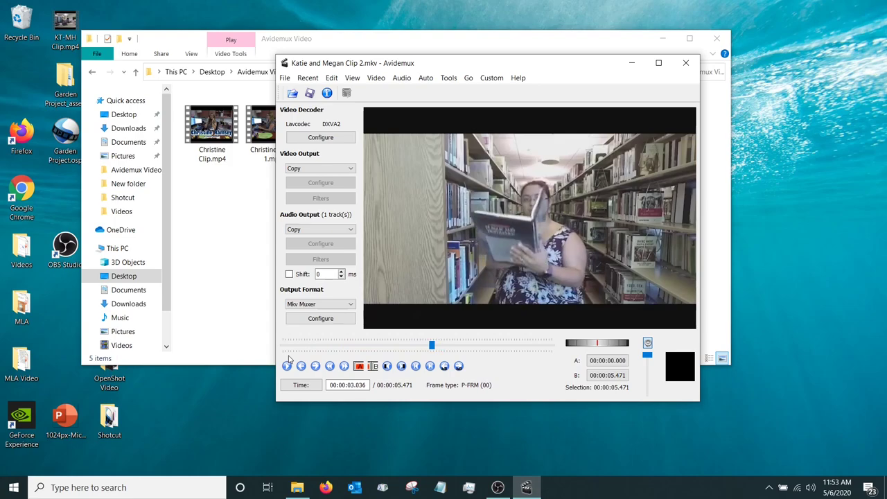
key("Left")
key("Right")
key("space")
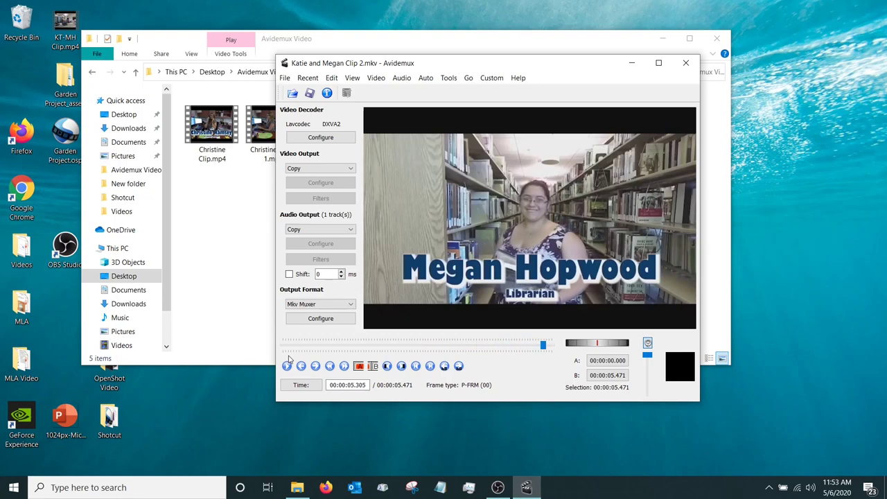
key("Left")
key("Left")
key("Left")
key("Left")
key("Left")
key("Left")
key("Left")
key("Left")
key("Left")
key("Left")
key("Left")
key("Left")
key("Left")
key("Left")
key("Left")
key("Left")
key("Left")
key("Left")
key("Left")
key("Left")
key("Left")
key("Left")
key("Left")
key("Left")
key("Left")
key("Left")
key("Left")
key("Left")
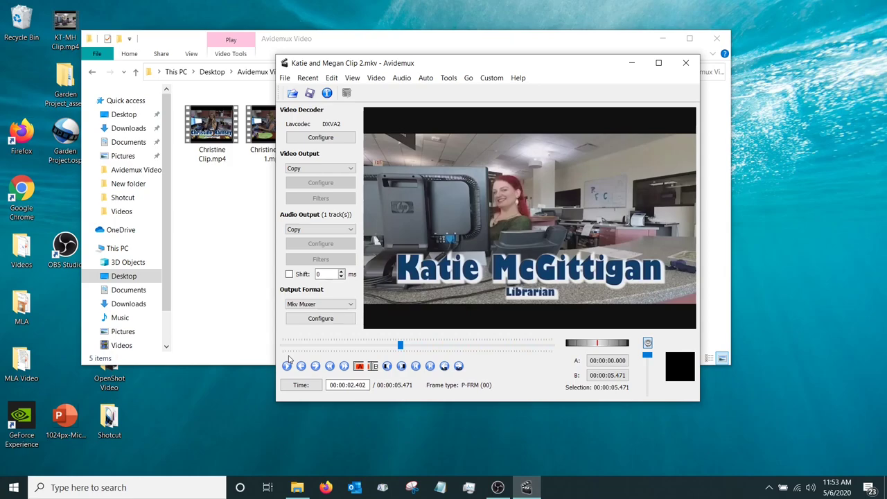
- Play Katie and Megan Clip 2.mkv from the Video folder in Movies & TV, then close the player
left_click(629, 66)
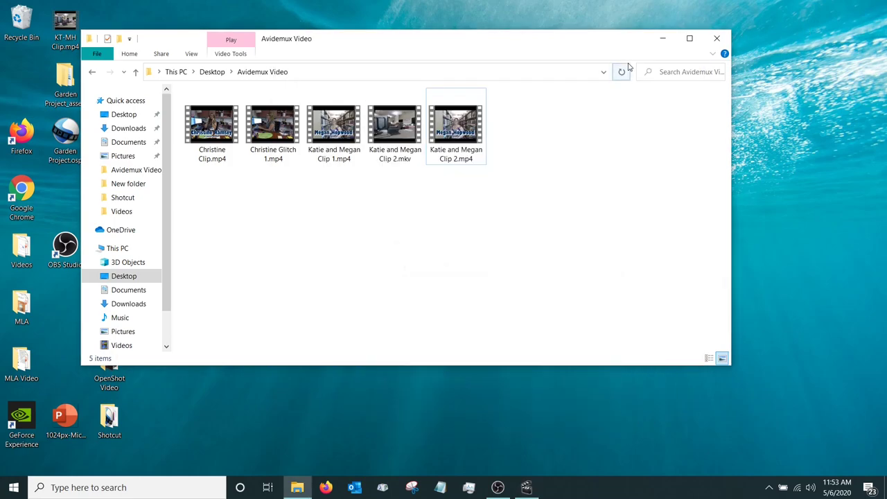
double_click(380, 142)
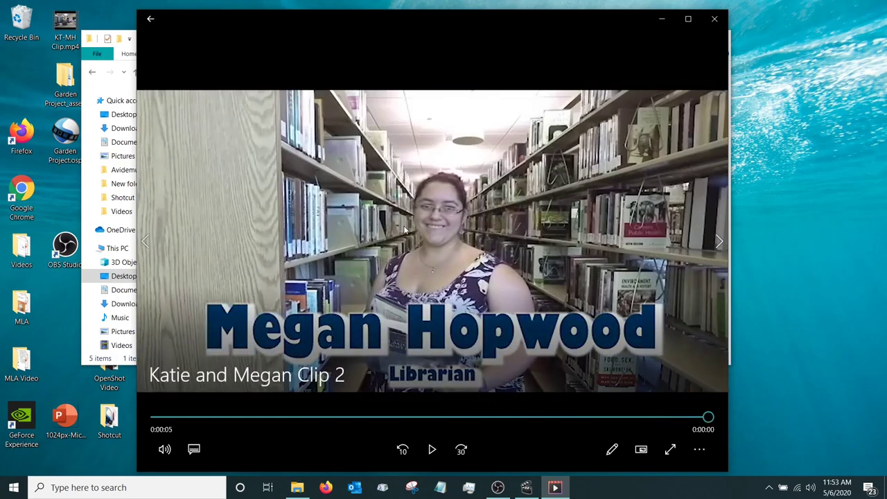
left_click(662, 19)
left_click(477, 285)
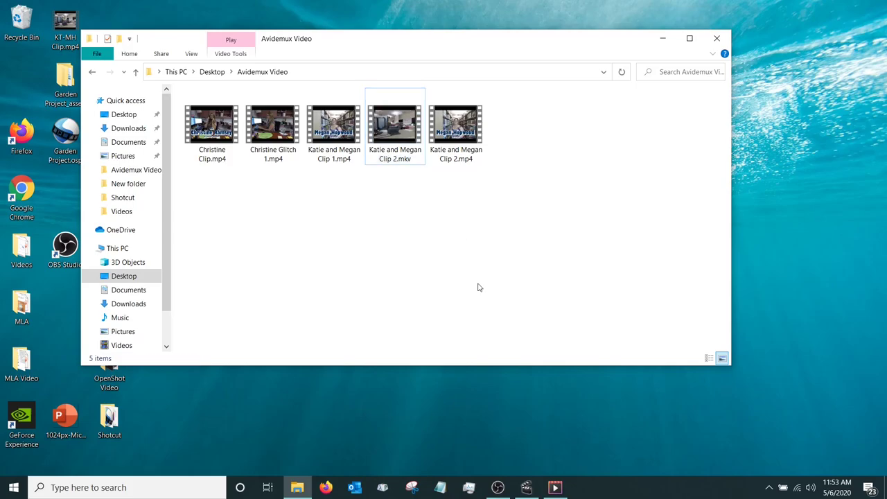
left_click(555, 487)
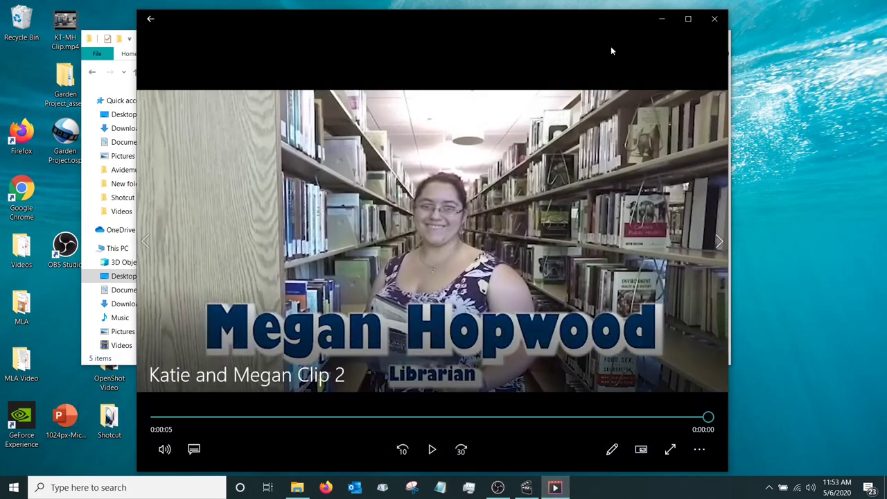
left_click(714, 19)
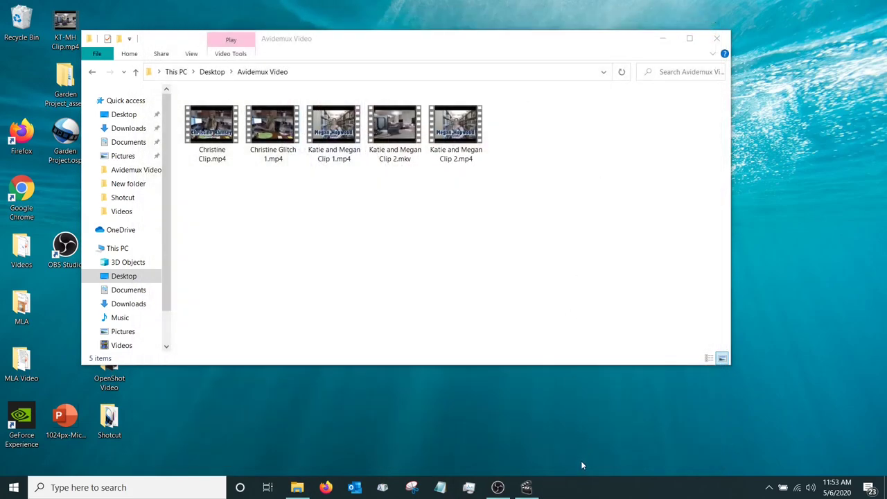
- Step through the clip's keyframes in Avidemux and stop on the library-shot I-frame at 00:00:02.836
left_click(527, 487)
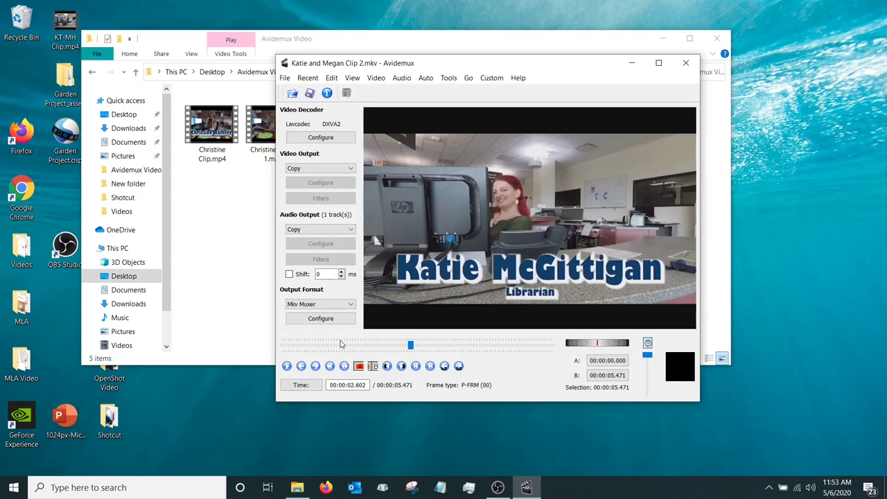
left_click(416, 366)
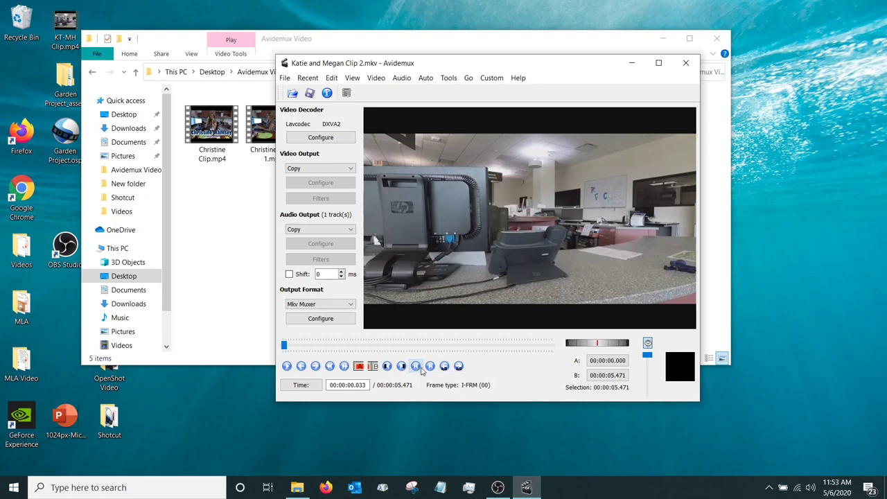
left_click(431, 368)
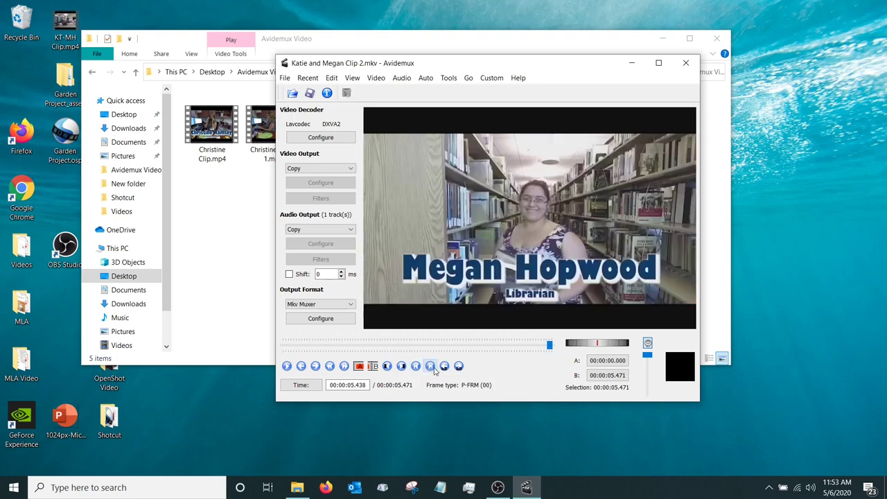
left_click(332, 367)
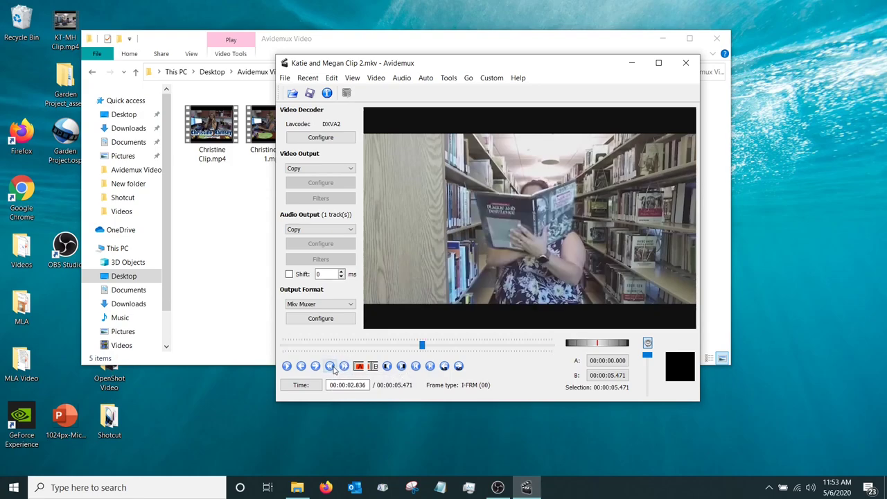
left_click(331, 367)
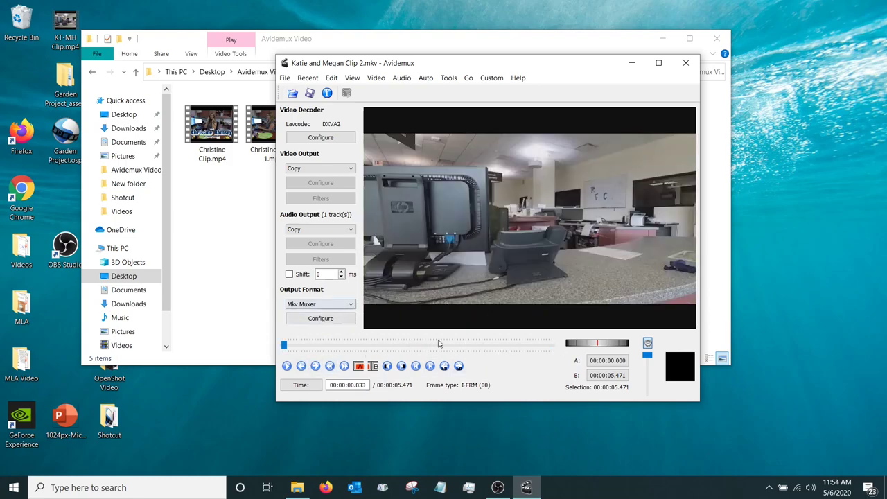
left_click(345, 366)
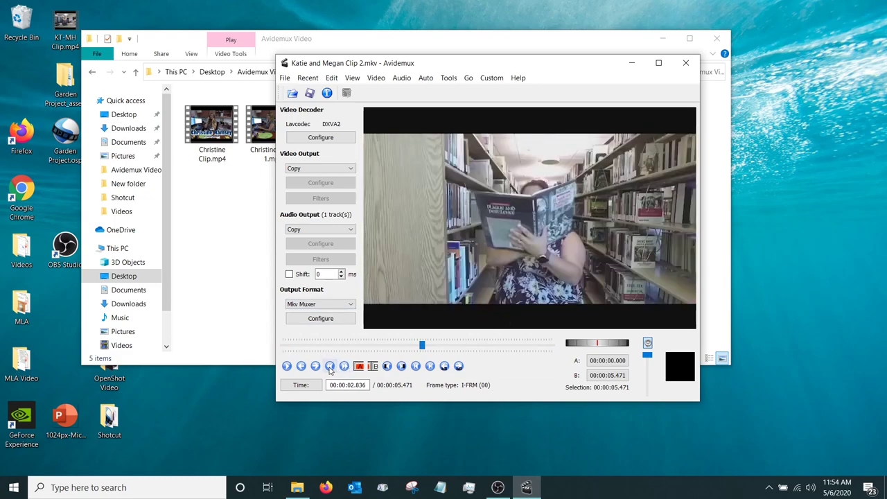
left_click(330, 366)
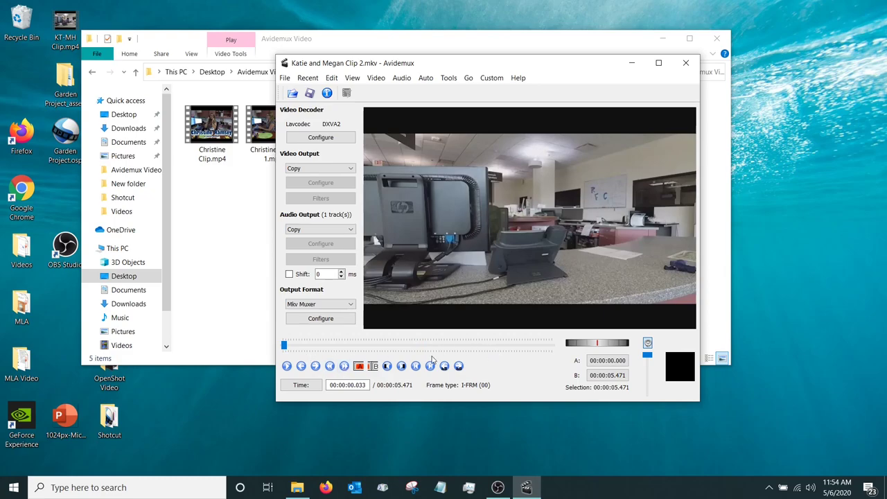
left_click(345, 366)
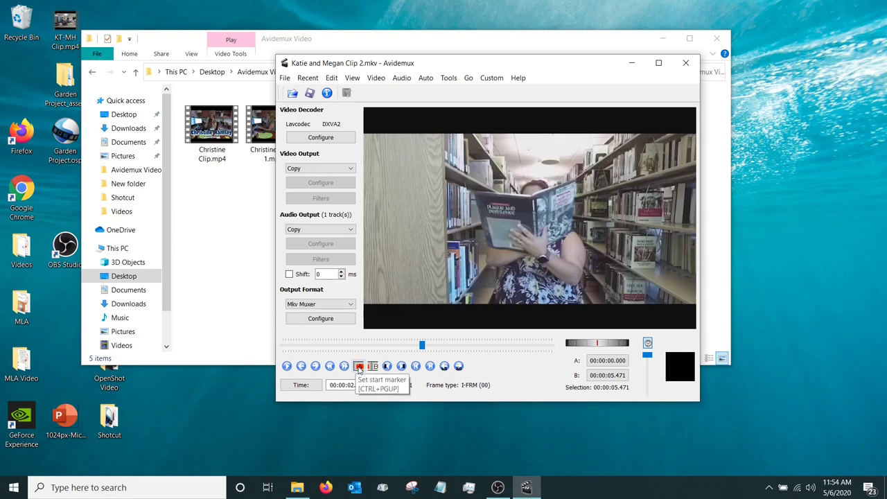
- Mark A at 00:00:02.836 and B one frame later, then delete that keyframe despite the warning
left_click(359, 367)
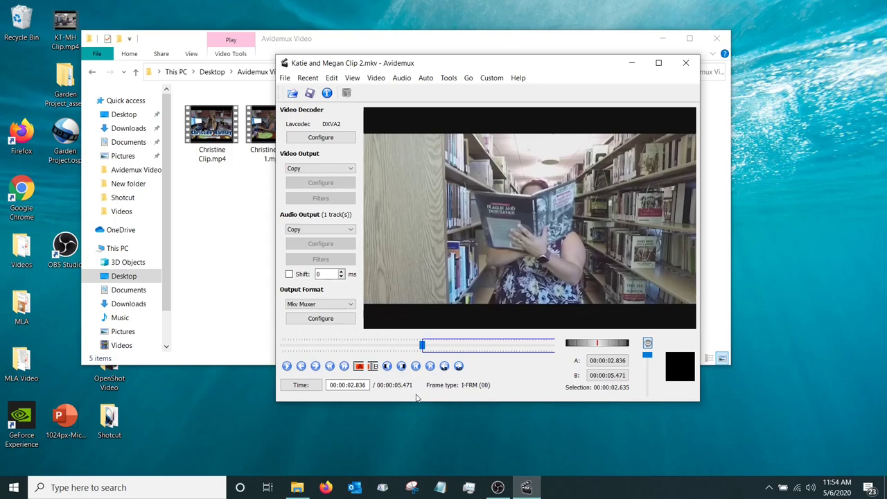
key("Right")
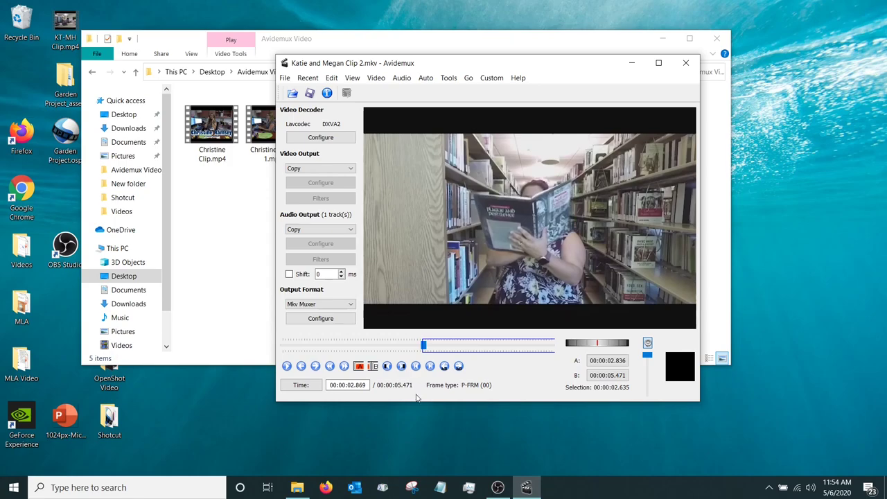
left_click(372, 367)
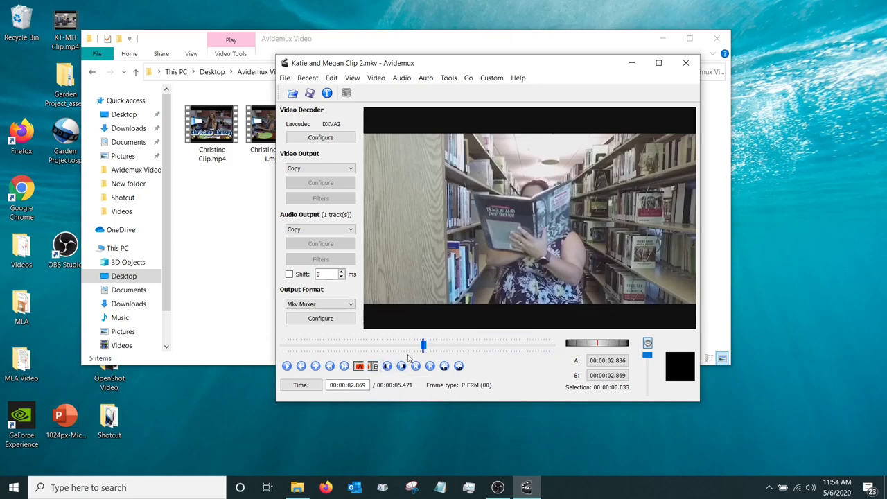
key("Delete")
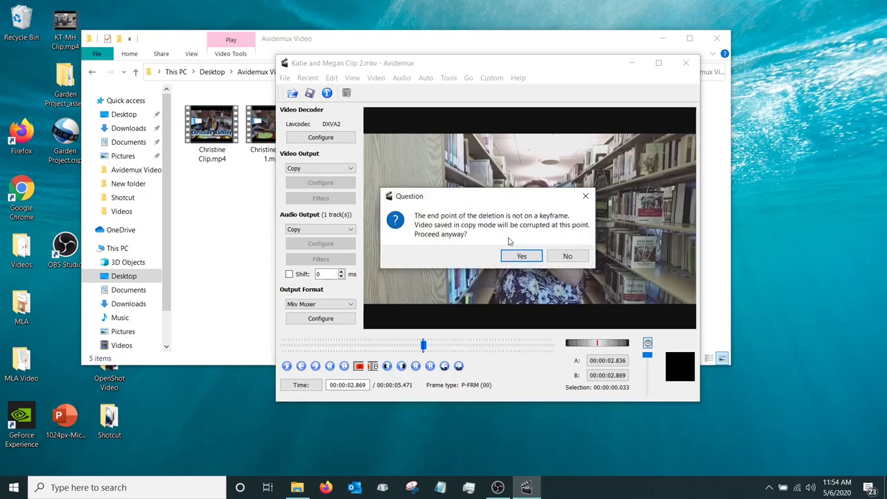
left_click(531, 261)
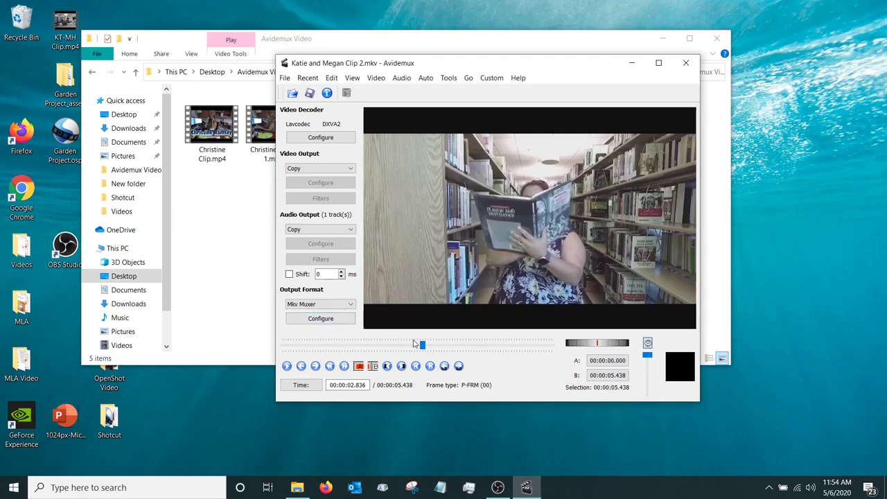
- Check the cut frame by frame and return to the first frame of the 5.438 s clip
key("Left")
key("Right")
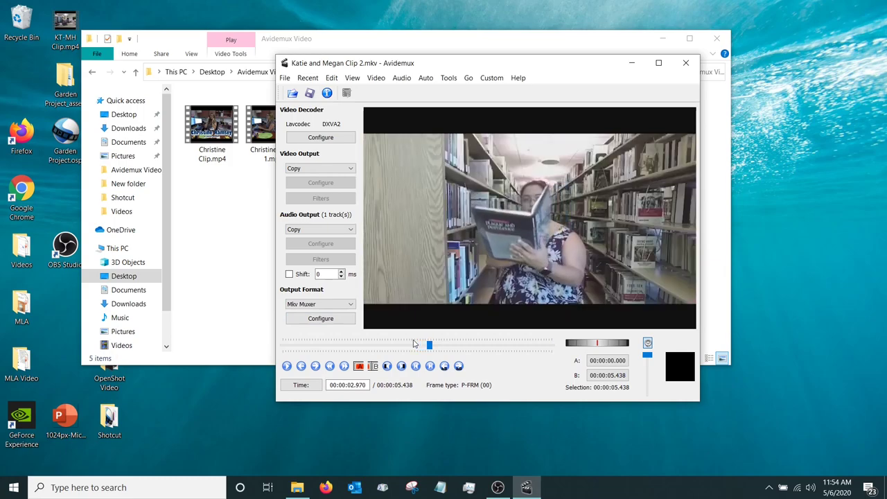
key("Left")
key("Left")
key("Left")
key("Left")
key("Left")
key("Left")
key("Left")
key("Left")
key("Left")
key("Left")
key("Left")
key("Left")
key("Left")
key("Left")
key("Left")
key("Left")
key("Left")
key("Left")
key("Left")
key("Left")
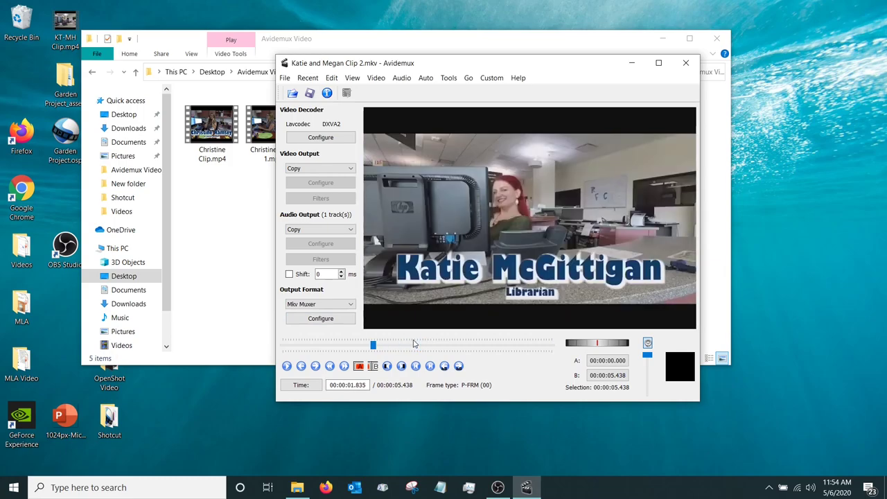
key("Left")
key("Left")
key("Left")
key("Left")
key("Left")
key("Left")
key("Left")
key("Left")
key("Left")
key("Left")
key("Left")
key("Left")
key("Left")
key("Left")
key("Left")
key("Left")
key("Left")
key("Left")
key("Left")
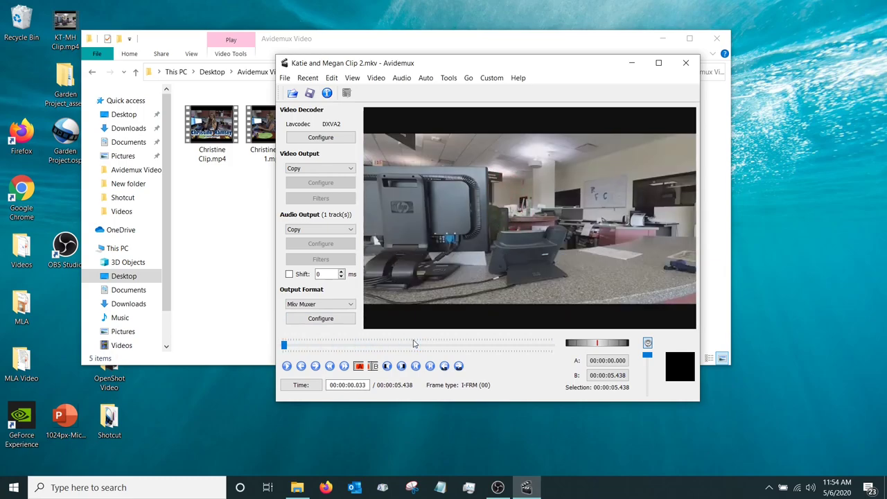
- Save the edited video as Katie and Megan Glitch.mkv, accepting the keyframe corruption warning
left_click(309, 93)
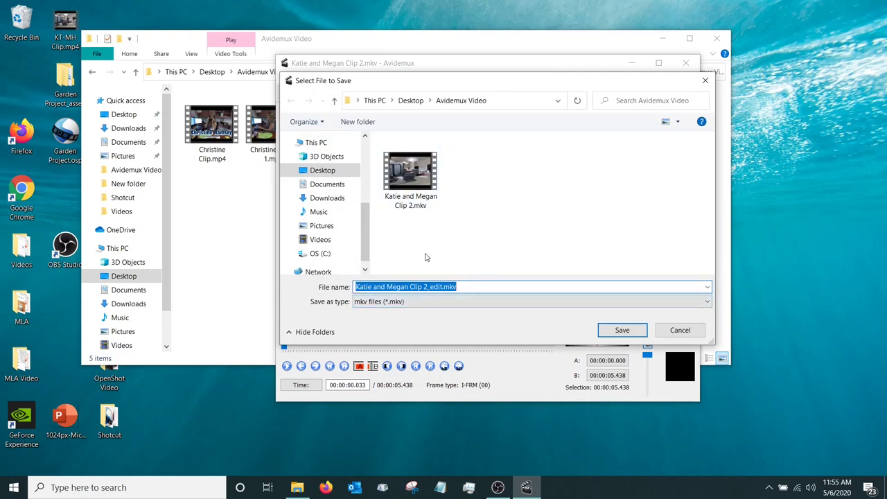
left_click(428, 288)
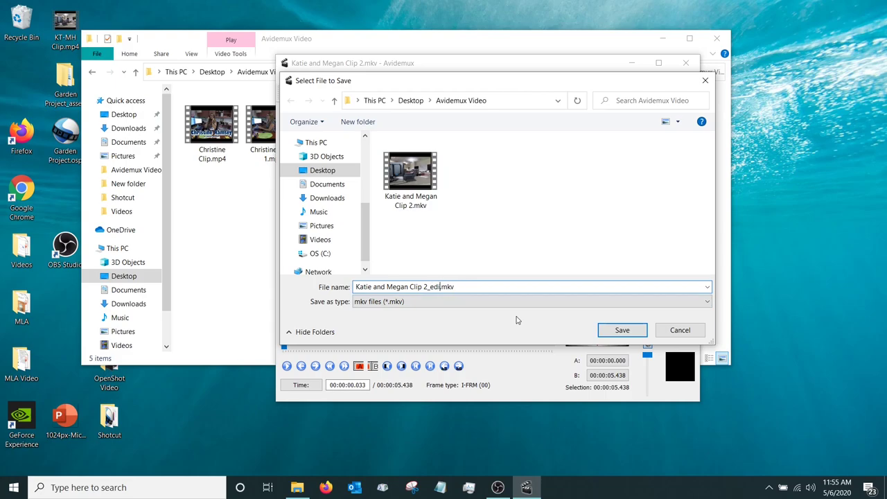
key("BackSpace")
key("BackSpace")
key("BackSpace")
key("BackSpace")
key("BackSpace")
key("BackSpace")
key("BackSpace")
key("BackSpace")
key("BackSpace")
key("BackSpace")
type("Glitch")
left_click(622, 330)
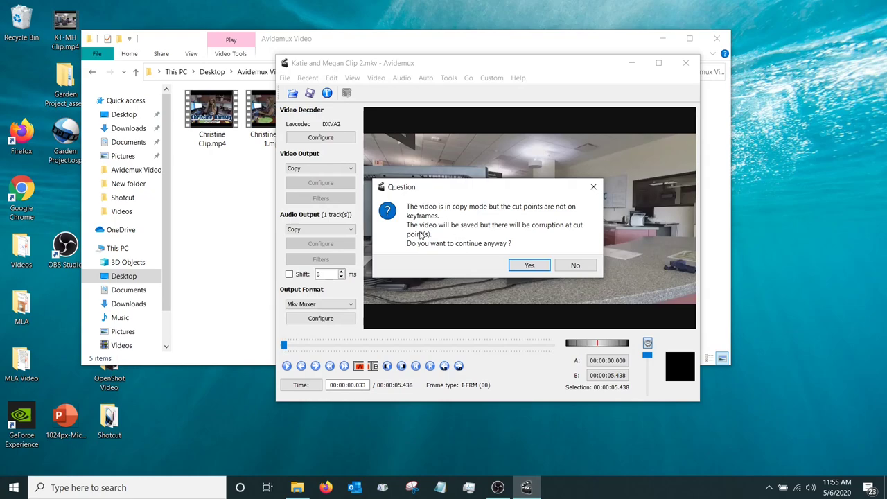
left_click(529, 266)
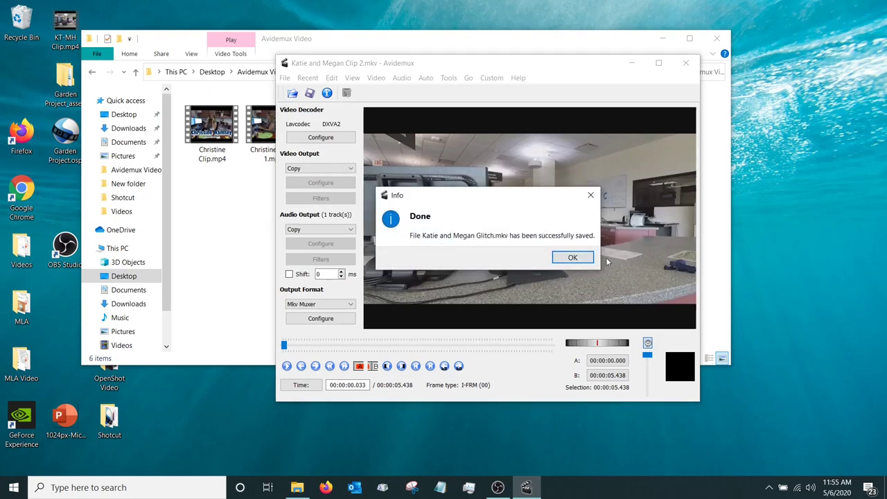
left_click(572, 258)
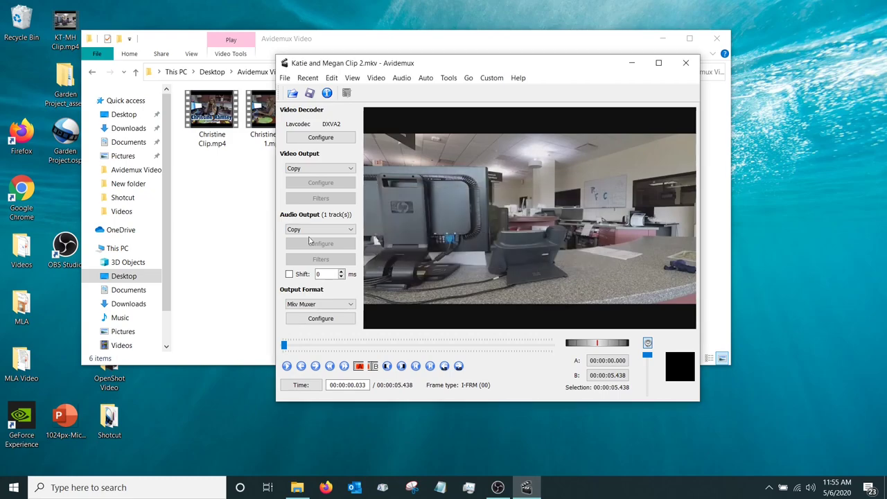
- Play Katie and Megan Glitch.mkv in Movies & TV to see the smeared transition, then close it
left_click(224, 212)
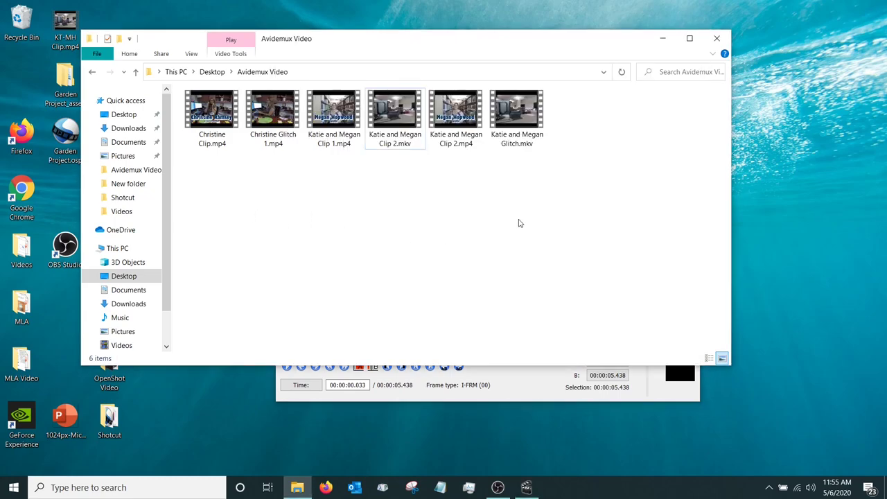
double_click(525, 110)
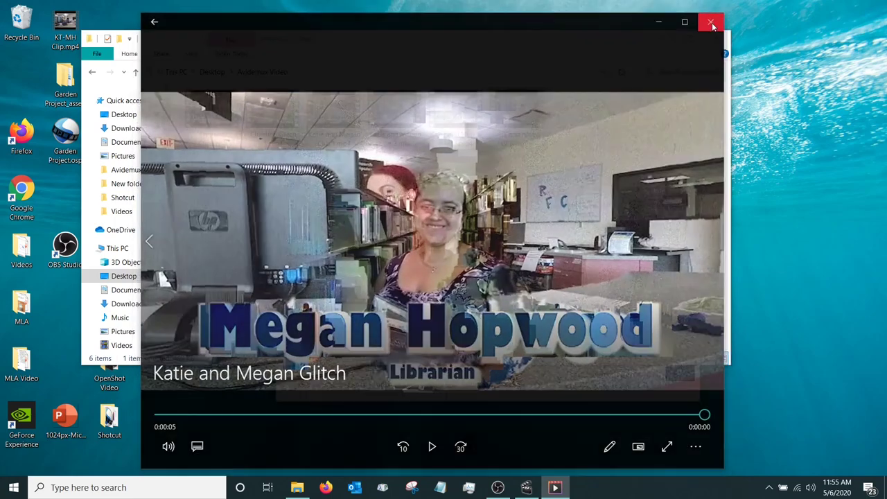
left_click(713, 19)
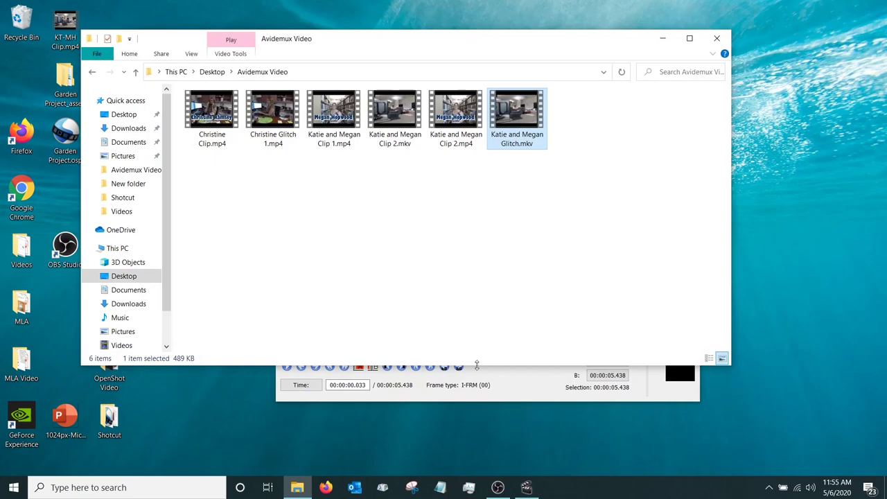
- Return the Avidemux editor to the front over the clips folder
left_click(537, 390)
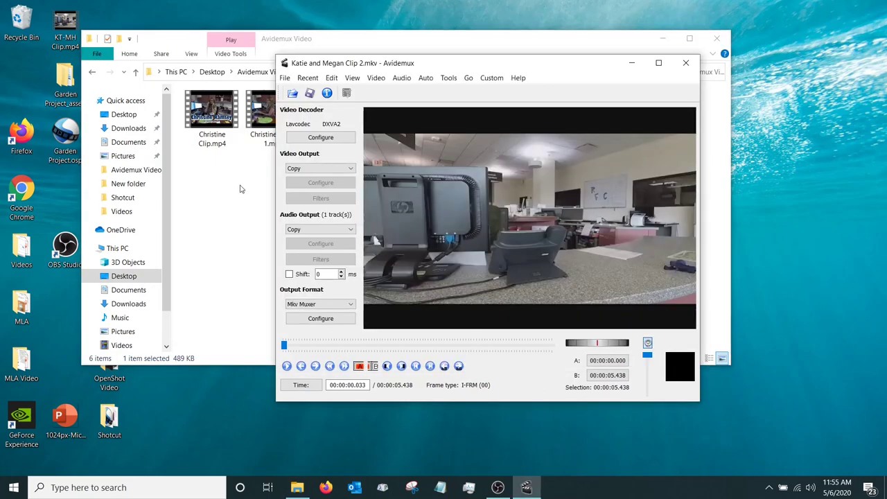